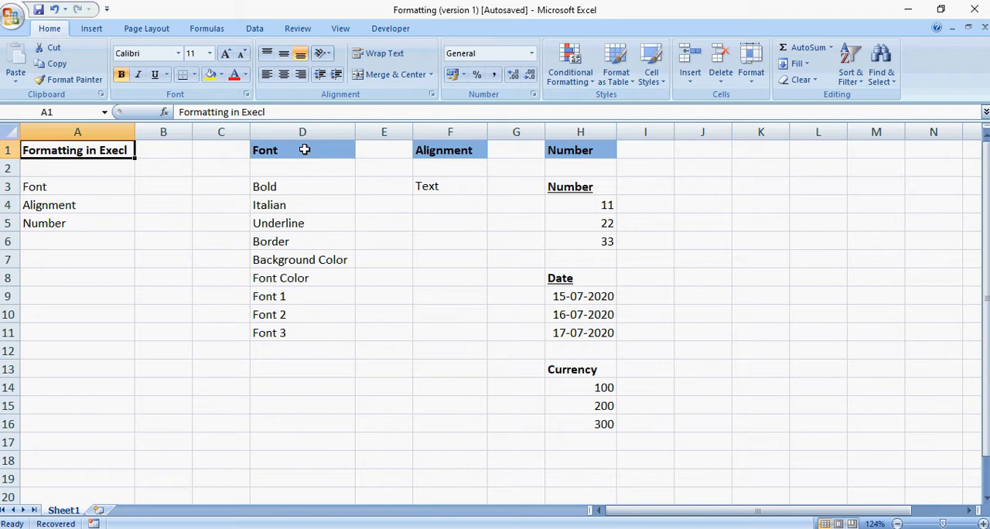
Examine the formatting topics in column A and the Font examples listed in D3:D11.
click(100, 185)
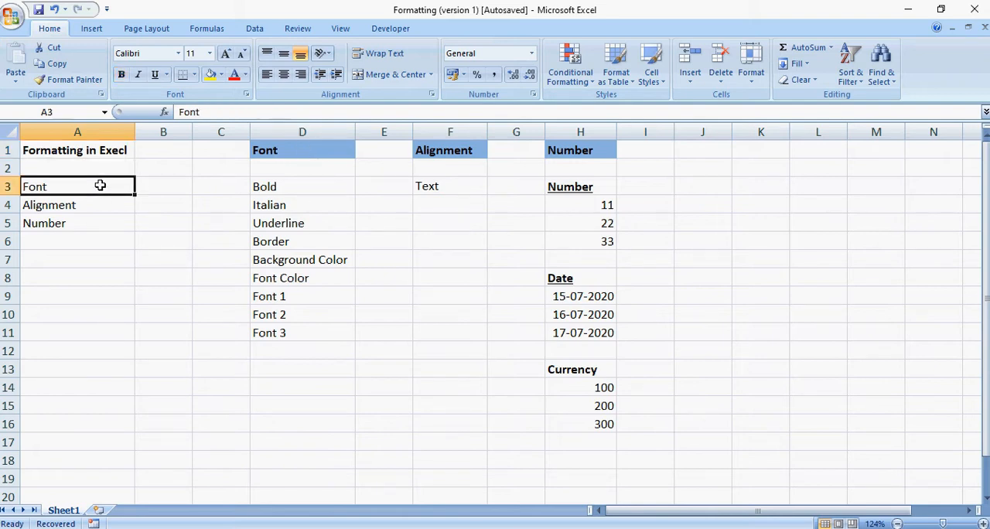
click(79, 207)
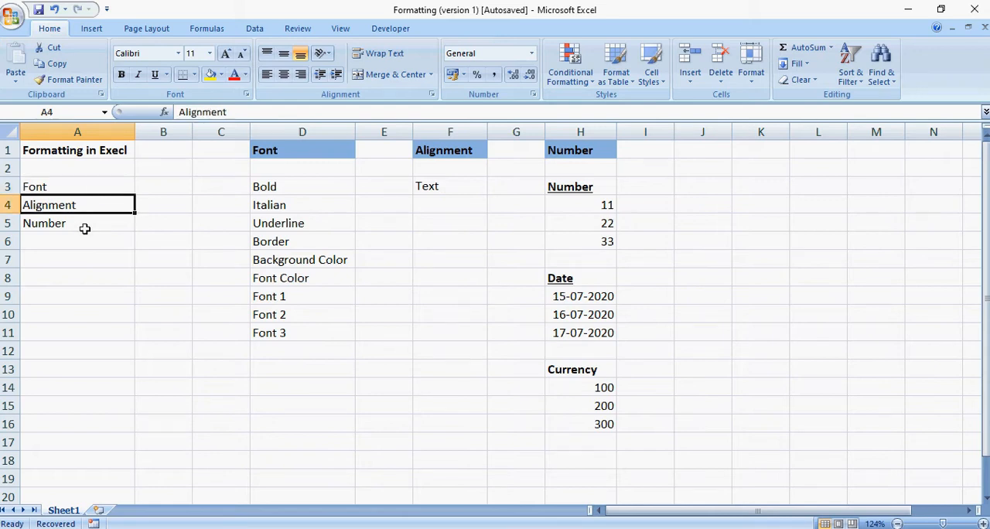
click(81, 225)
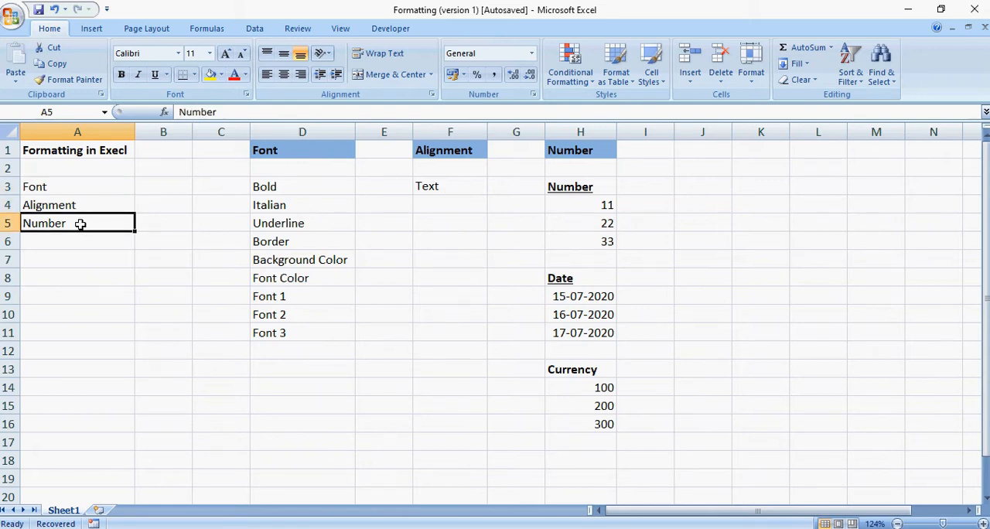
click(88, 186)
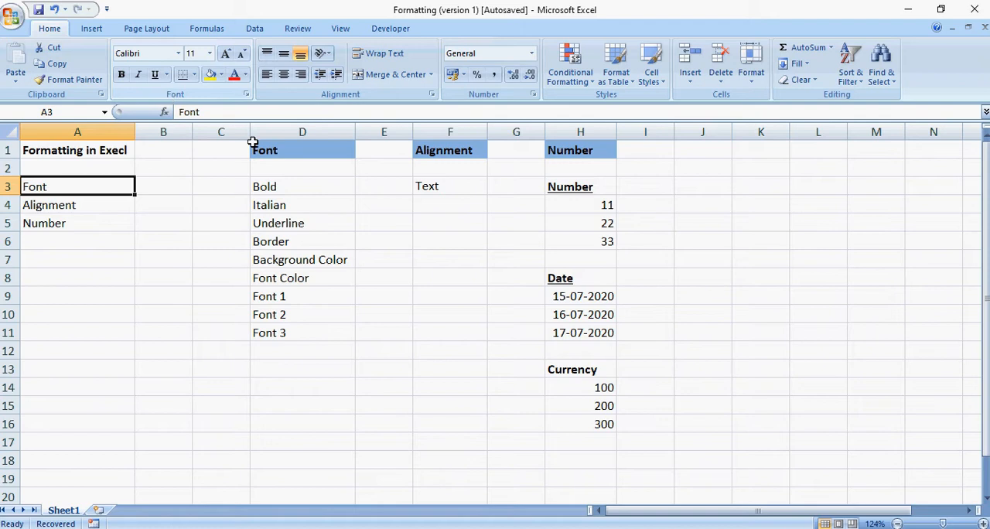
click(287, 157)
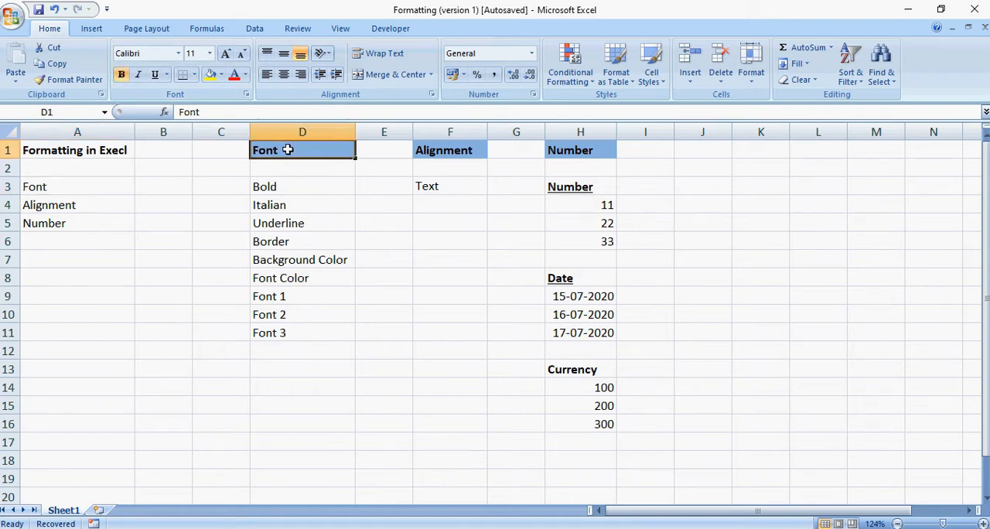
drag(281, 186, 281, 336)
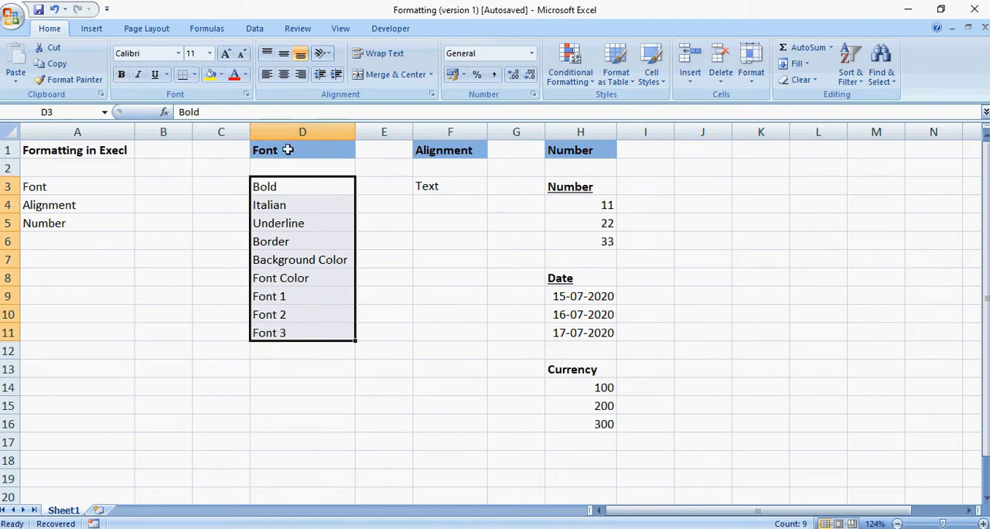
click(288, 191)
drag(289, 190, 301, 331)
Make the text in cell D3 bold, then remove the bold formatting again.
click(295, 184)
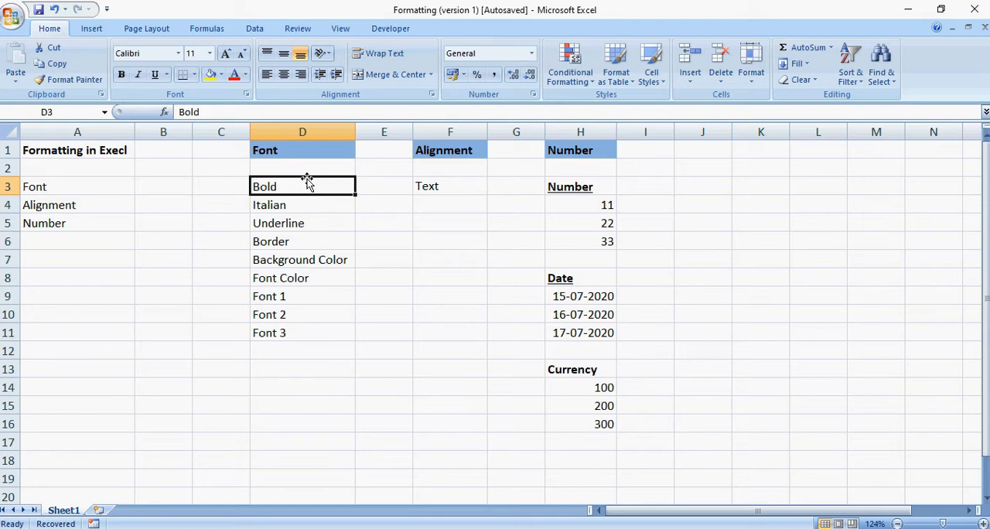
click(365, 185)
click(326, 186)
click(121, 78)
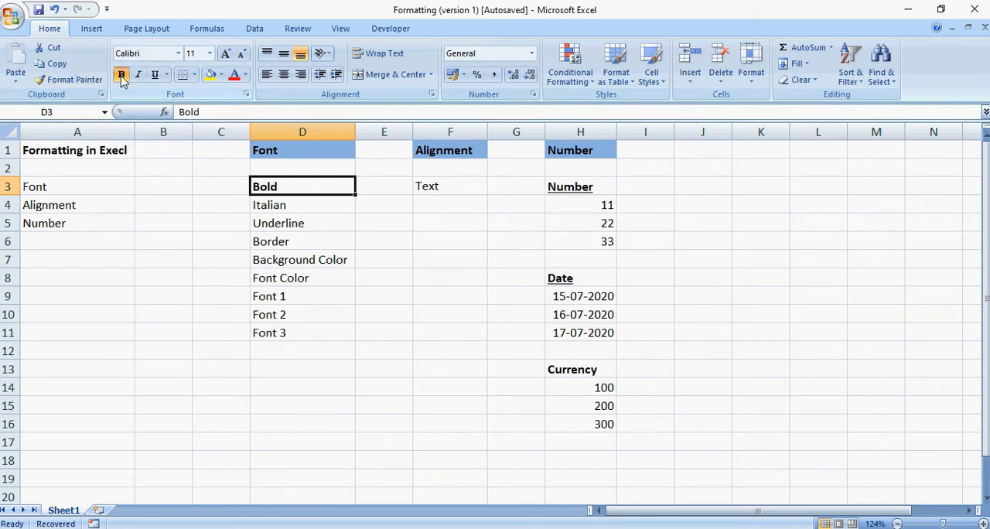
click(122, 78)
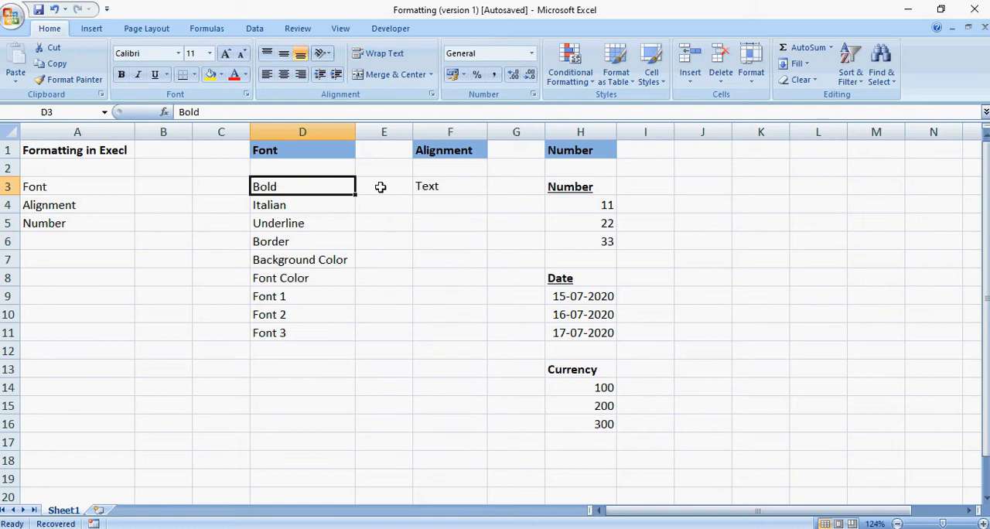
Italicize the text in cell D4, then remove the italic formatting again.
click(318, 207)
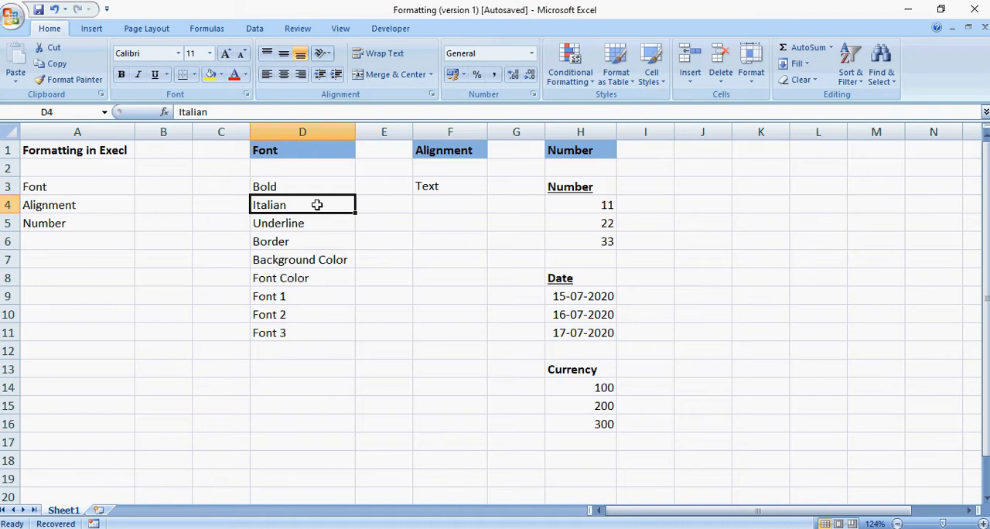
click(140, 78)
click(139, 75)
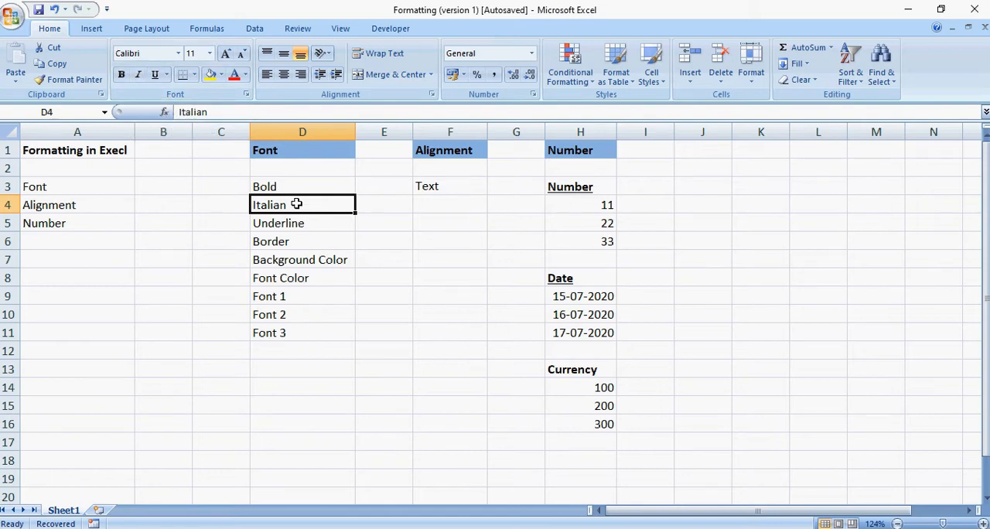
Underline the text in cell D5, compare it with the adjacent empty cell E5, and remove the underline.
click(321, 224)
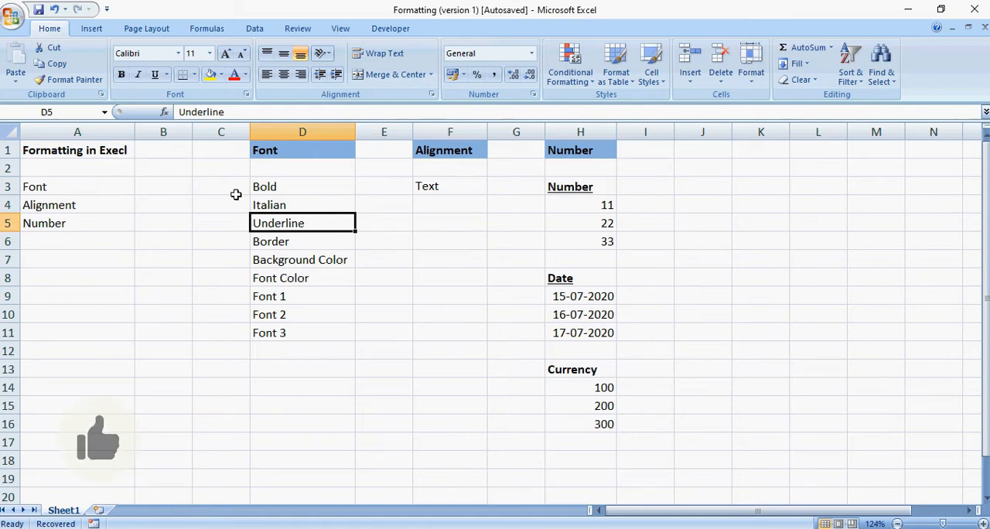
click(159, 81)
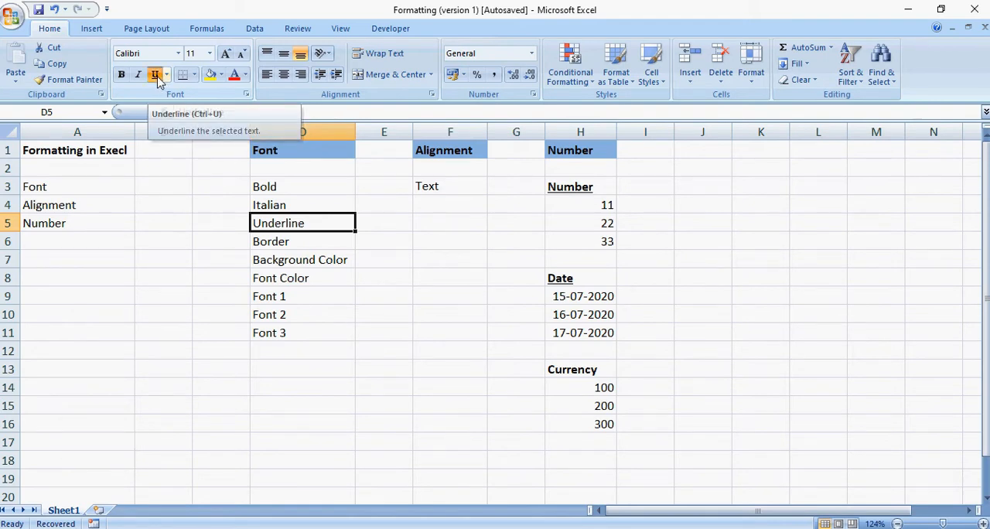
click(387, 220)
click(317, 226)
click(382, 219)
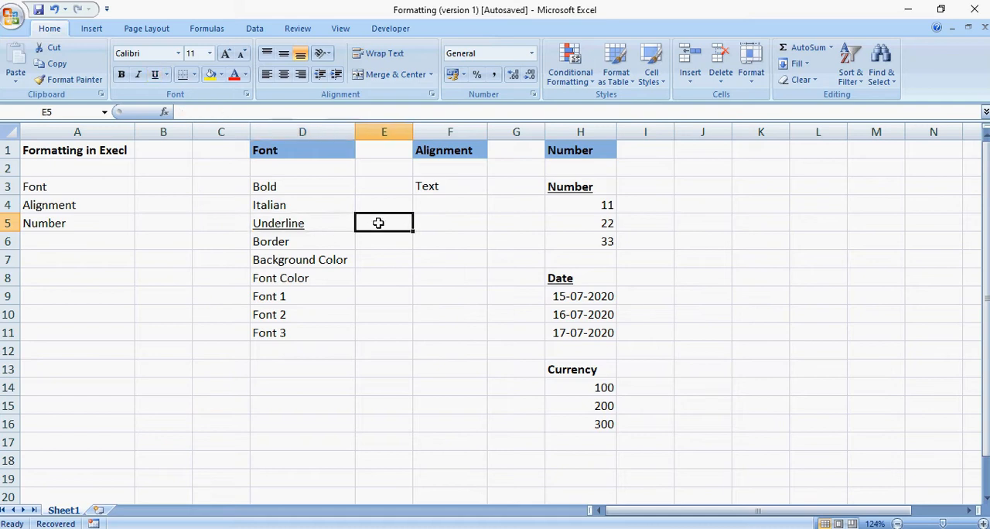
click(332, 220)
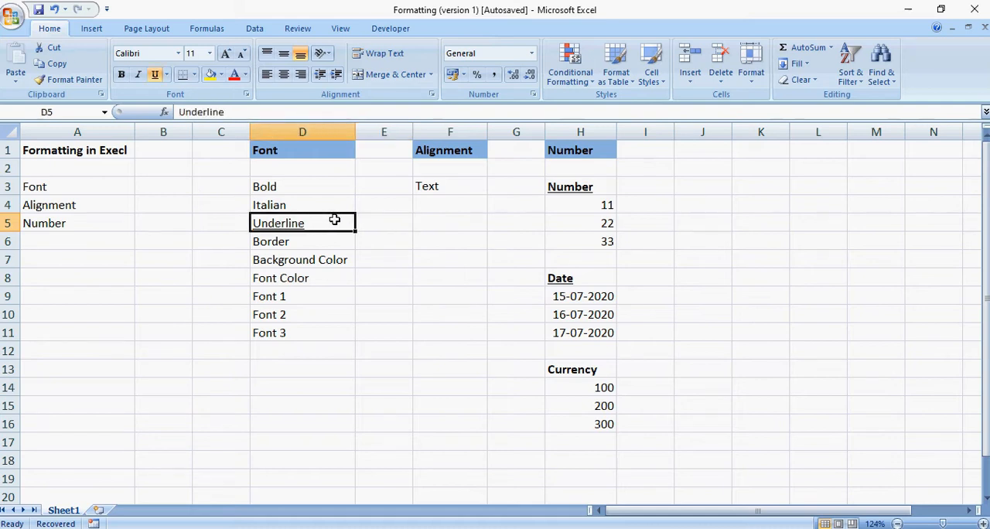
click(359, 223)
click(332, 217)
click(155, 75)
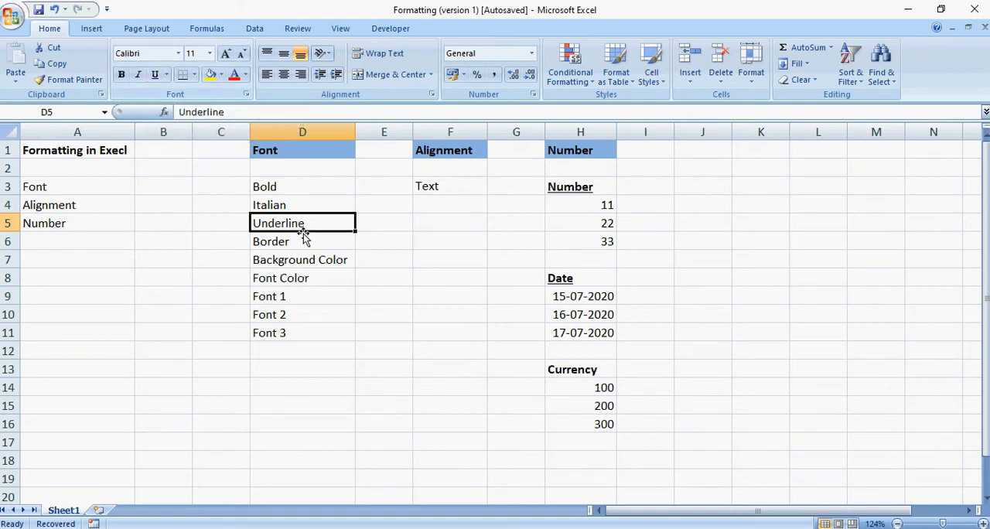
click(370, 224)
Toggle bold on and back off for the Bold entry in D3 once more.
drag(312, 184, 313, 220)
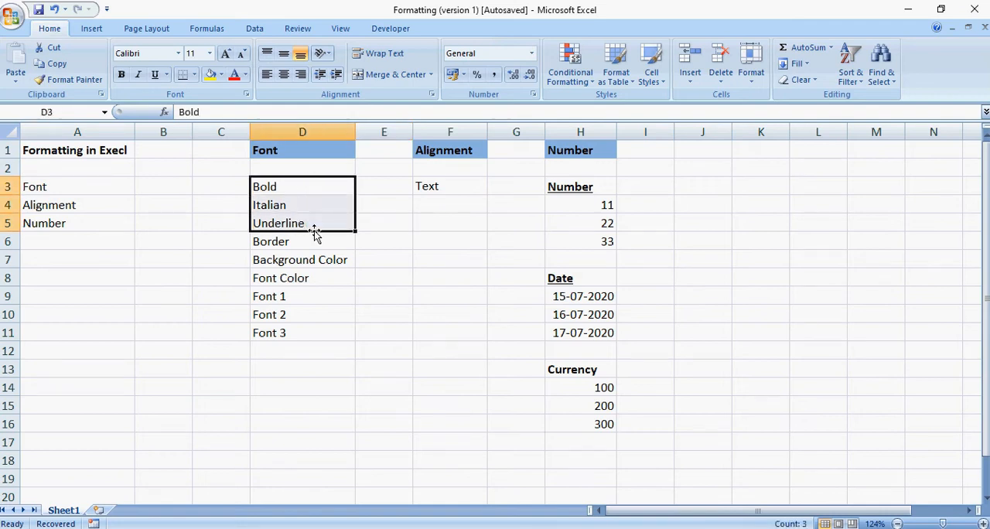
click(316, 187)
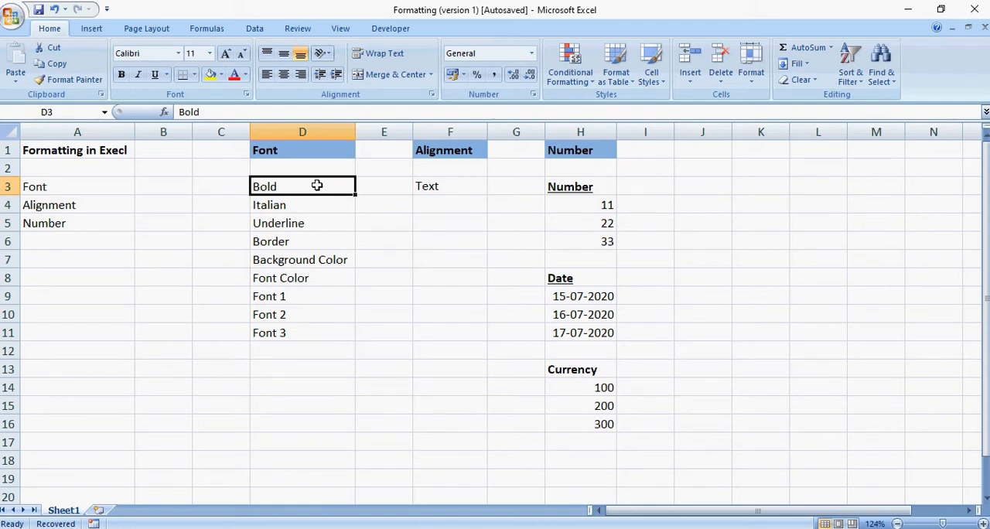
key(ctrl+b)
ctrl+click(317, 183)
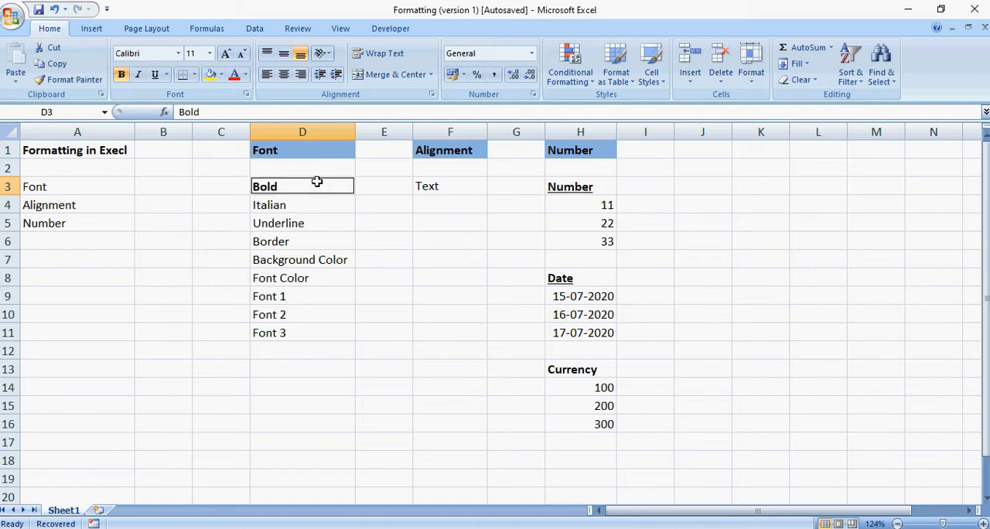
key(ctrl+b)
click(318, 205)
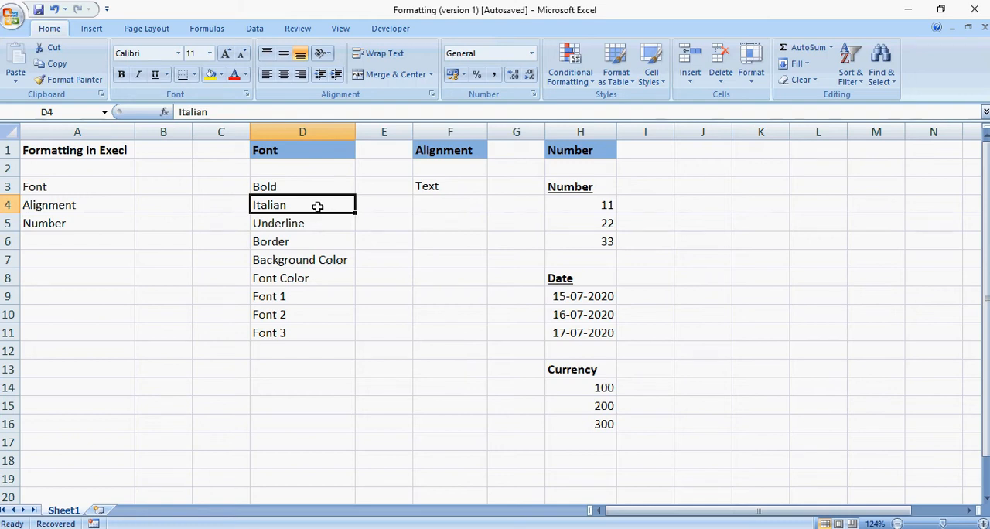
click(314, 225)
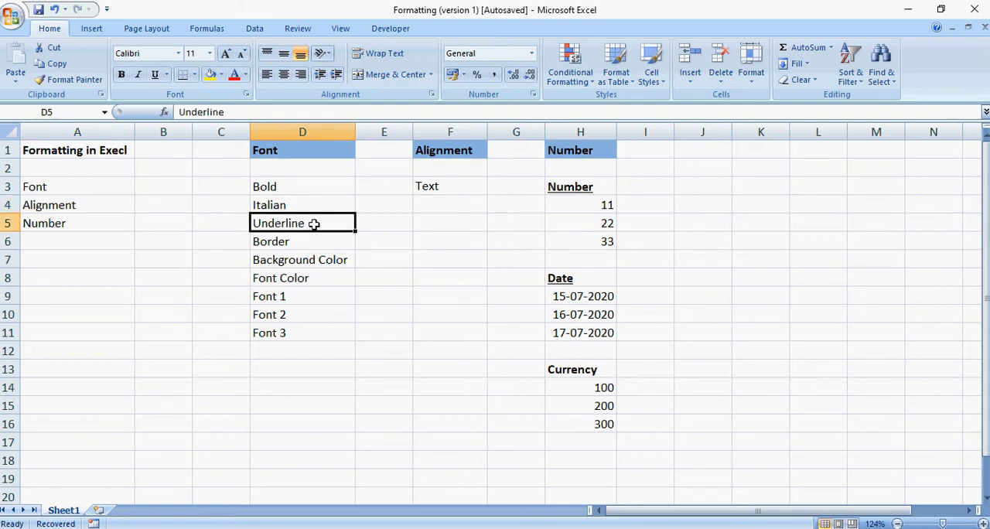
click(295, 188)
click(301, 210)
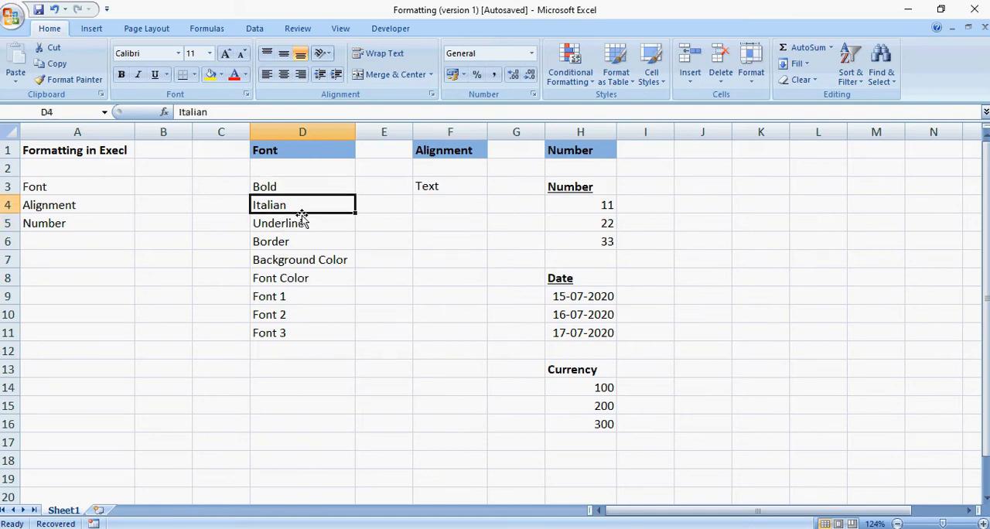
click(301, 223)
Apply All Borders to the Border cell D6.
click(300, 239)
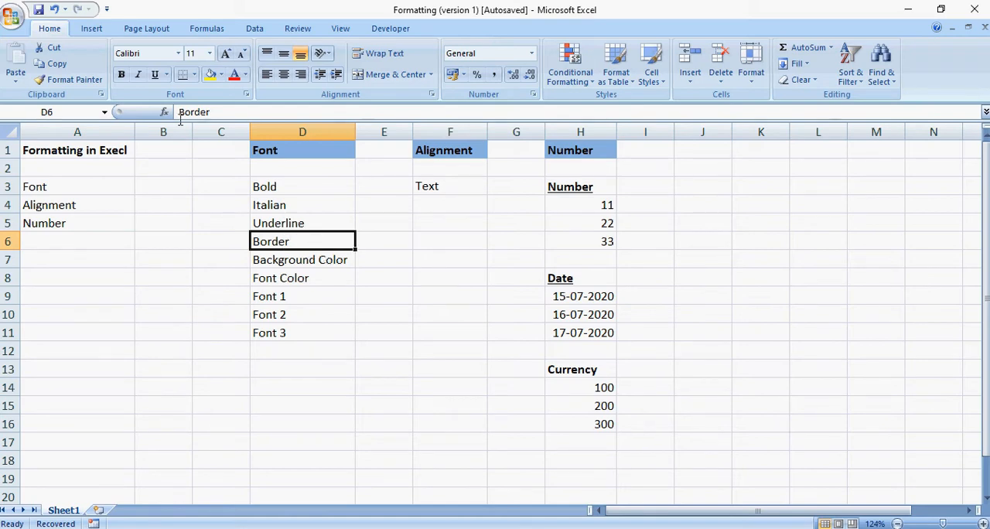
click(195, 75)
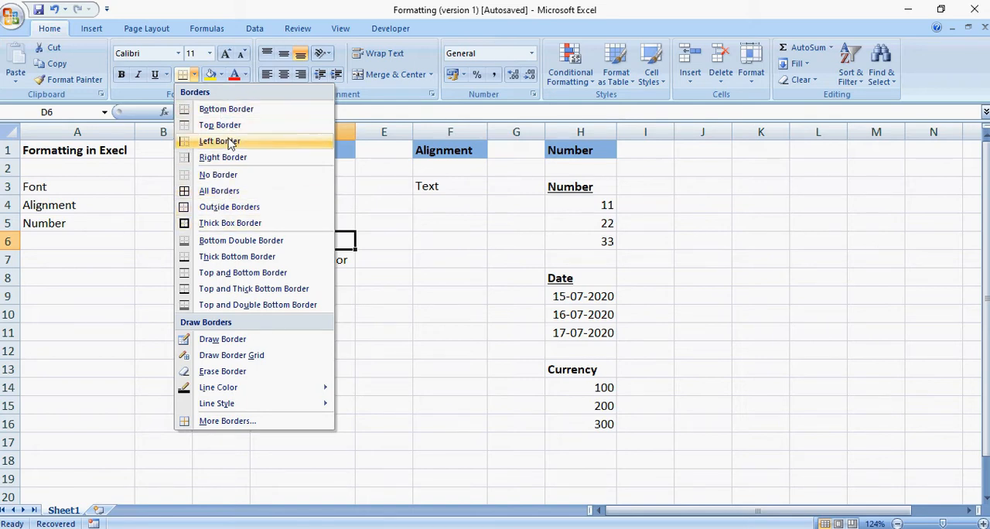
click(236, 191)
click(365, 243)
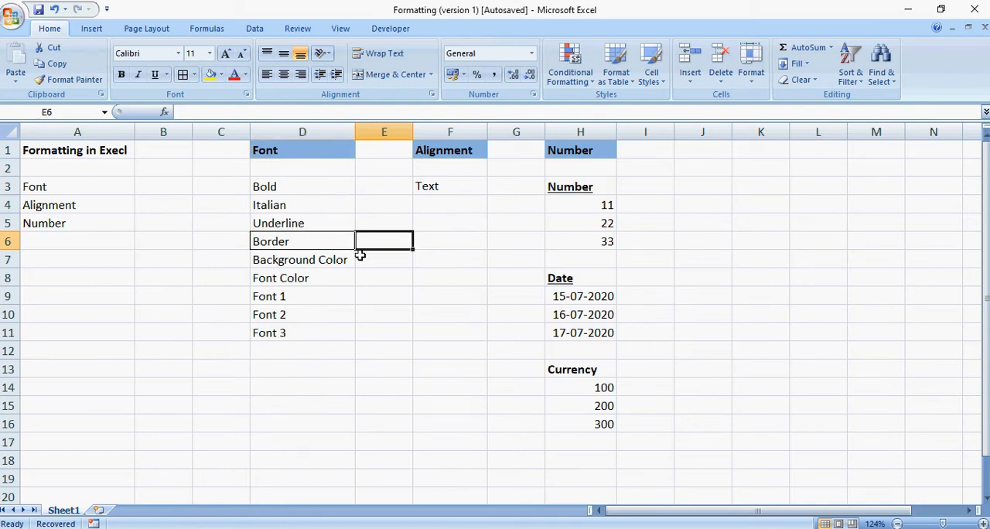
click(364, 257)
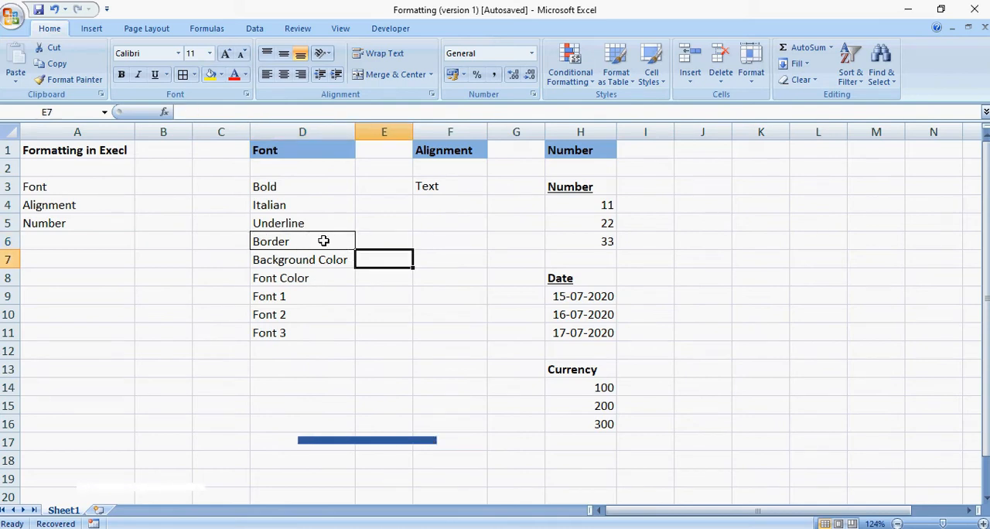
Apply All Borders to the range B6:E11.
drag(160, 240, 404, 332)
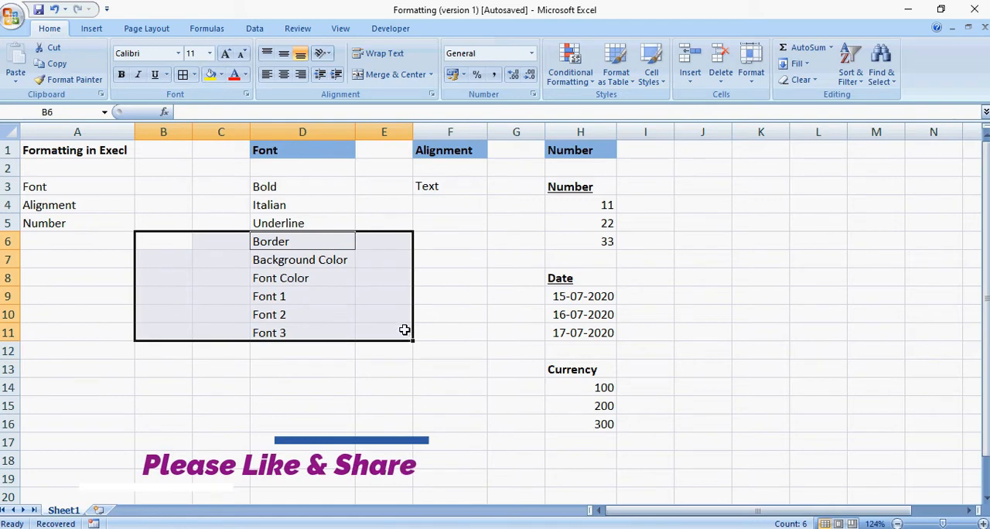
click(196, 75)
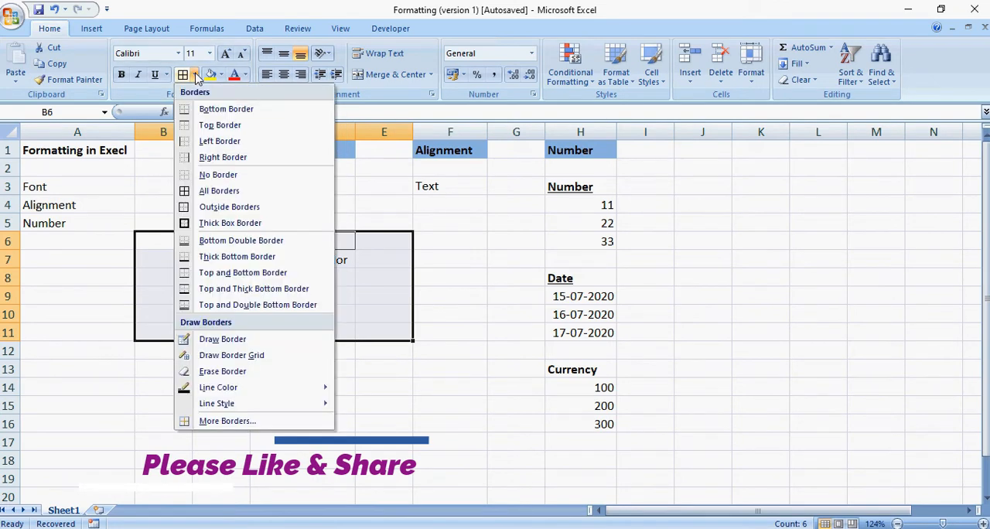
click(204, 194)
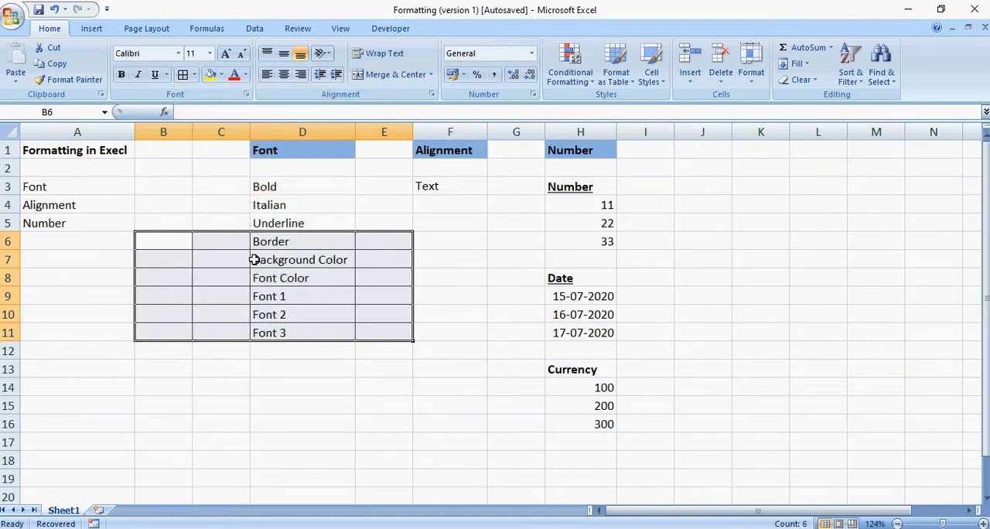
Remove all borders from the range B6:E11 using No Border.
click(196, 75)
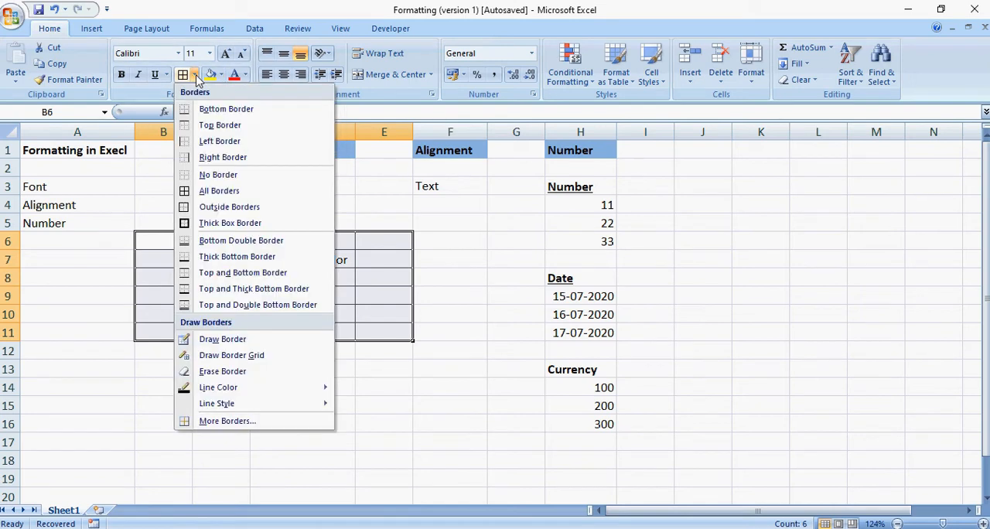
click(217, 176)
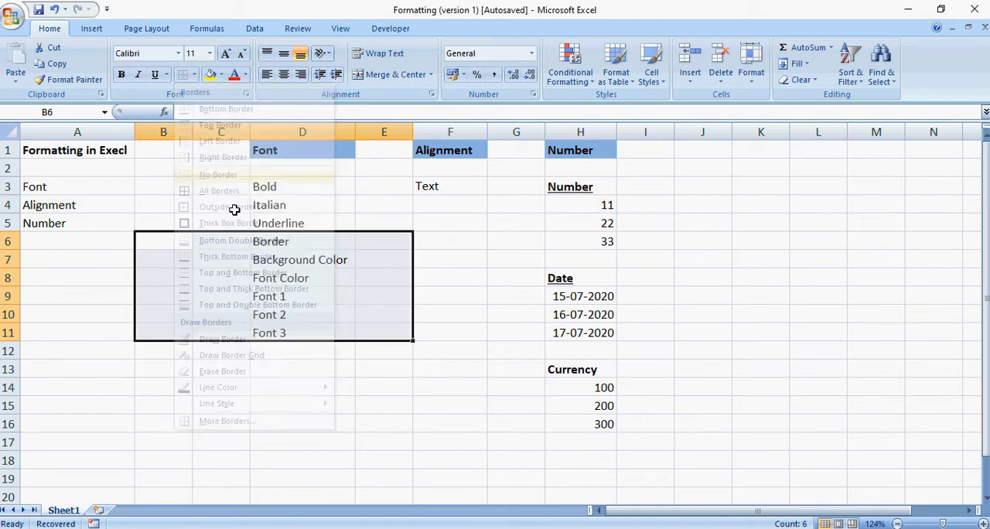
click(275, 242)
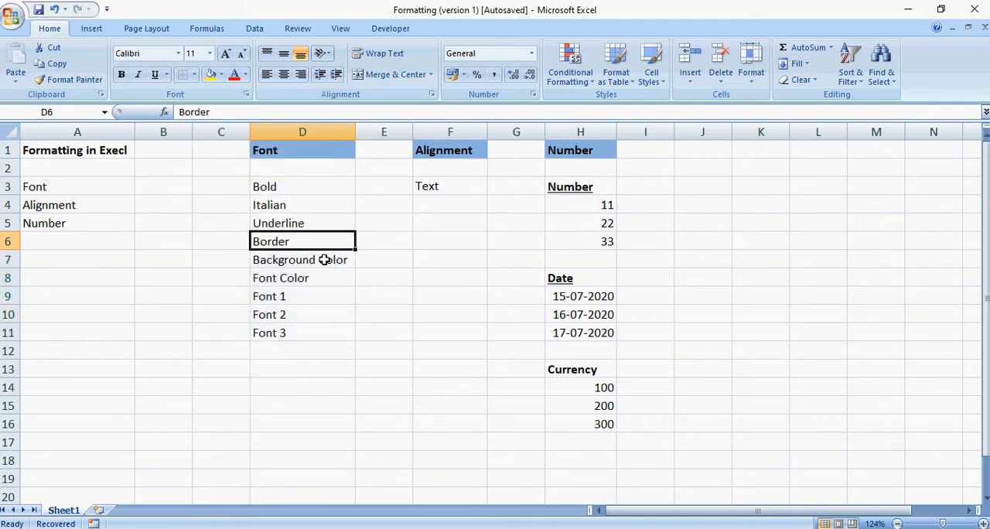
Fill the Background Color cell D7 with yellow and clear the fill again with No Fill.
click(324, 260)
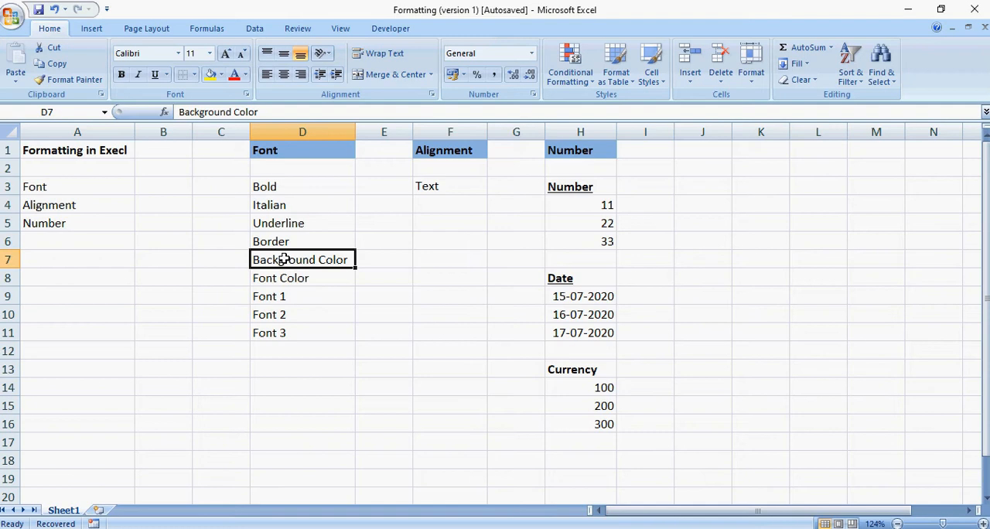
click(221, 76)
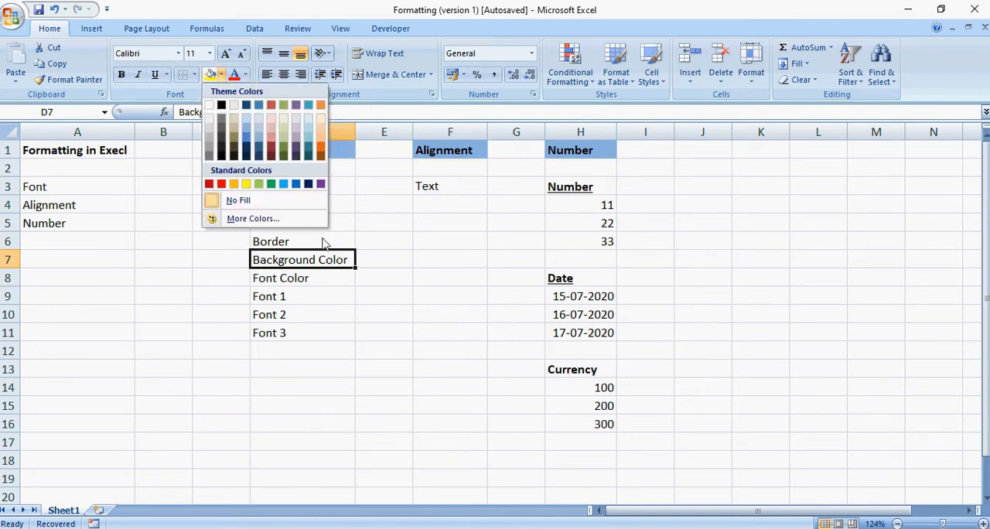
click(247, 185)
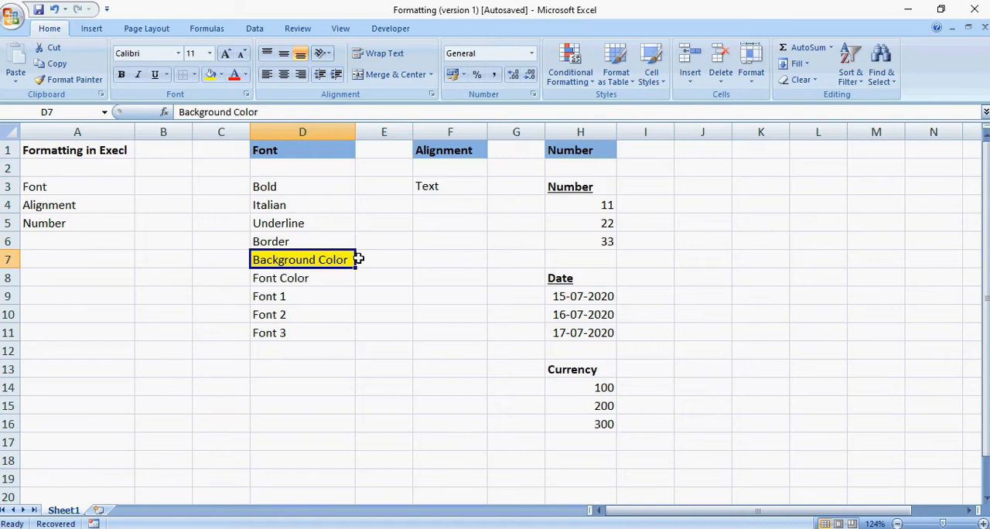
click(222, 75)
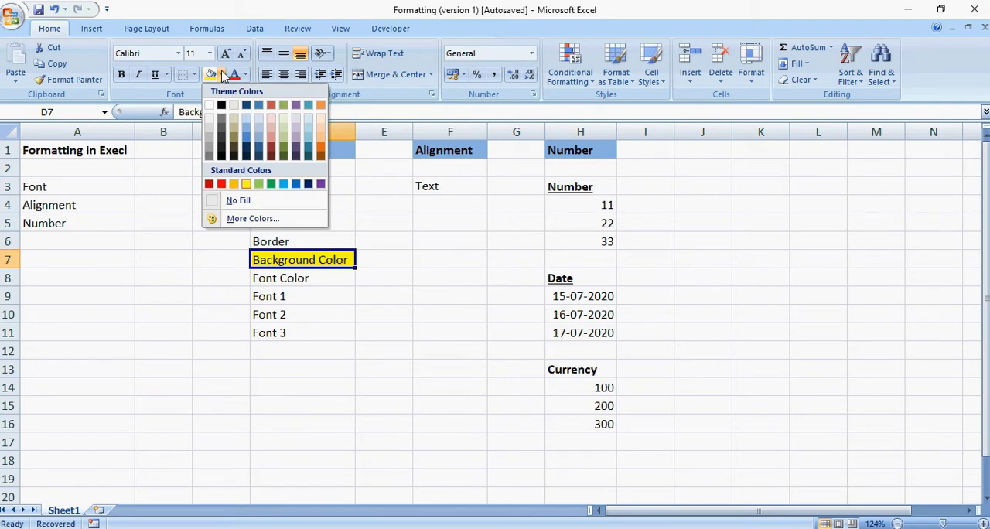
click(244, 204)
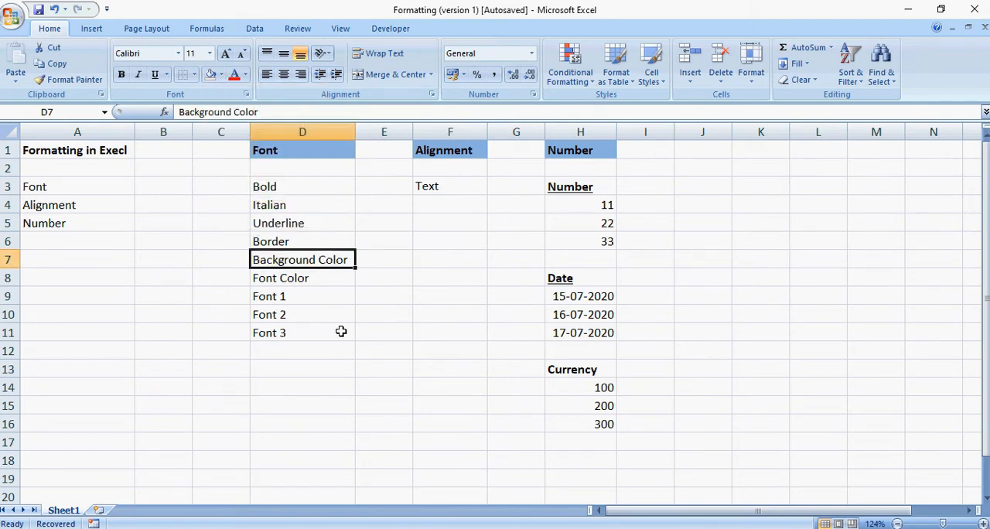
Set the font color of the Font Color entry in D8 to standard red.
click(333, 276)
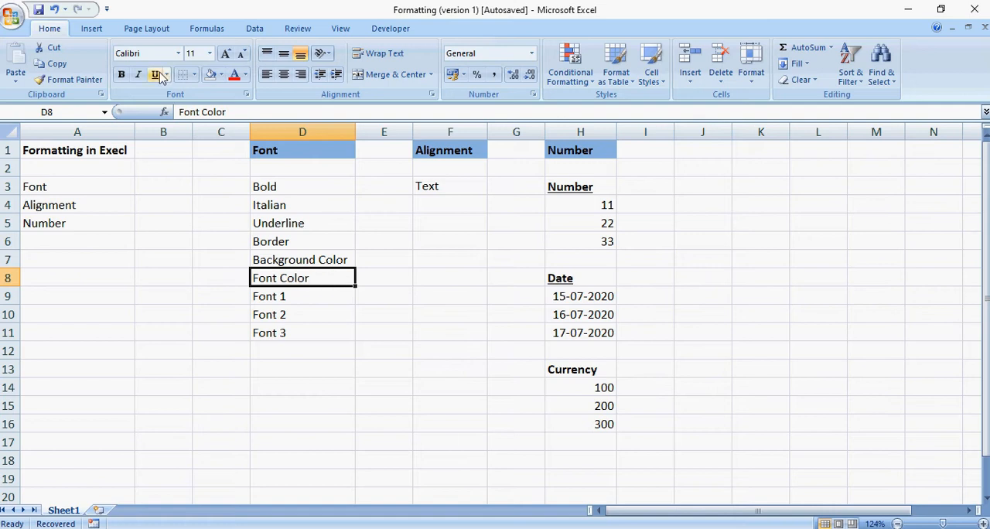
click(246, 74)
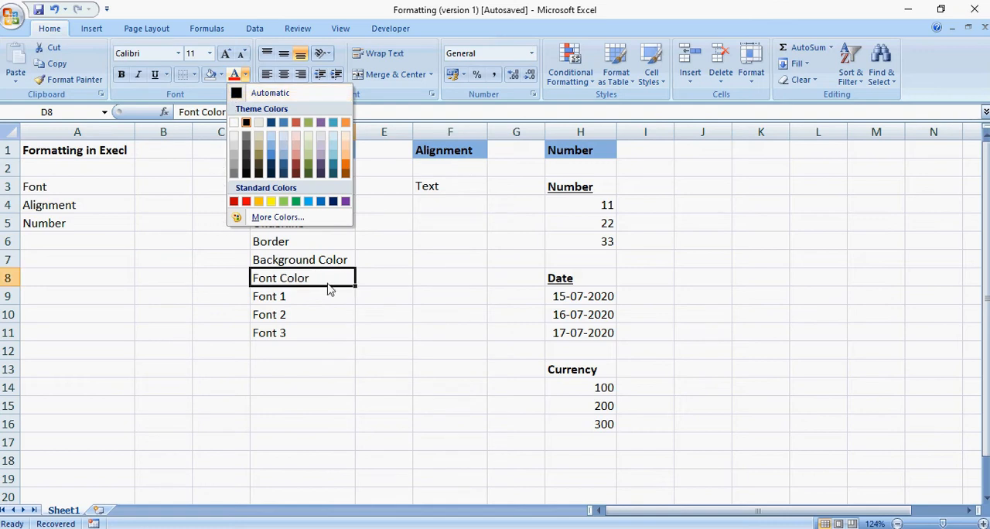
click(246, 202)
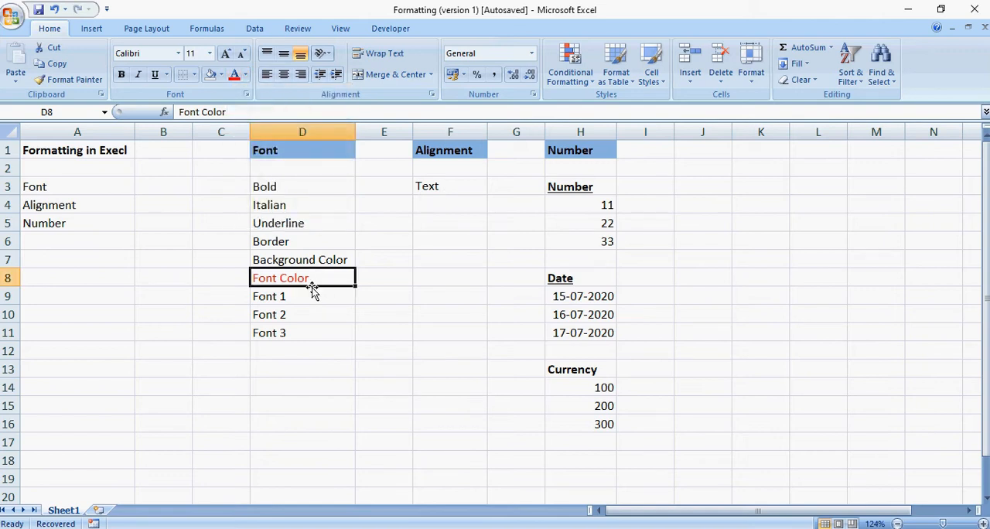
click(364, 285)
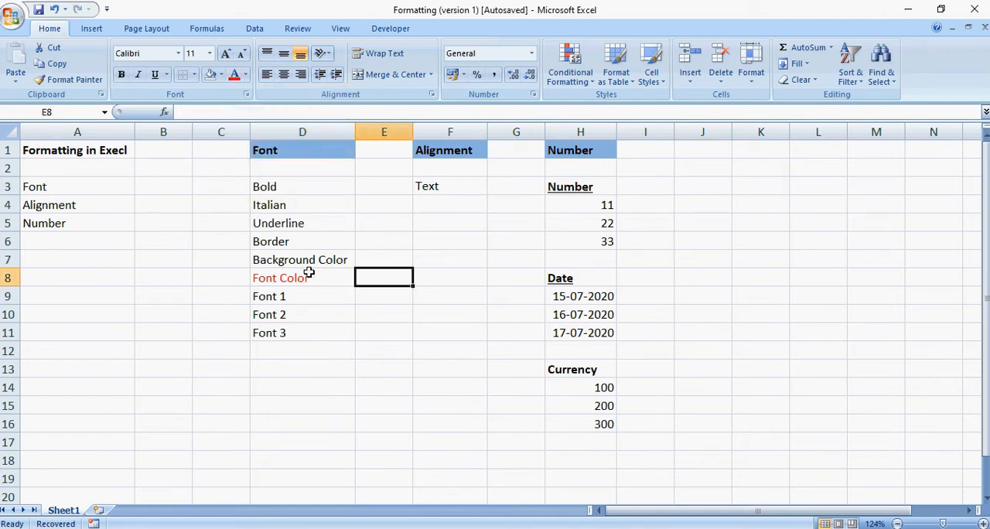
click(340, 297)
click(302, 310)
click(298, 293)
click(301, 312)
click(302, 331)
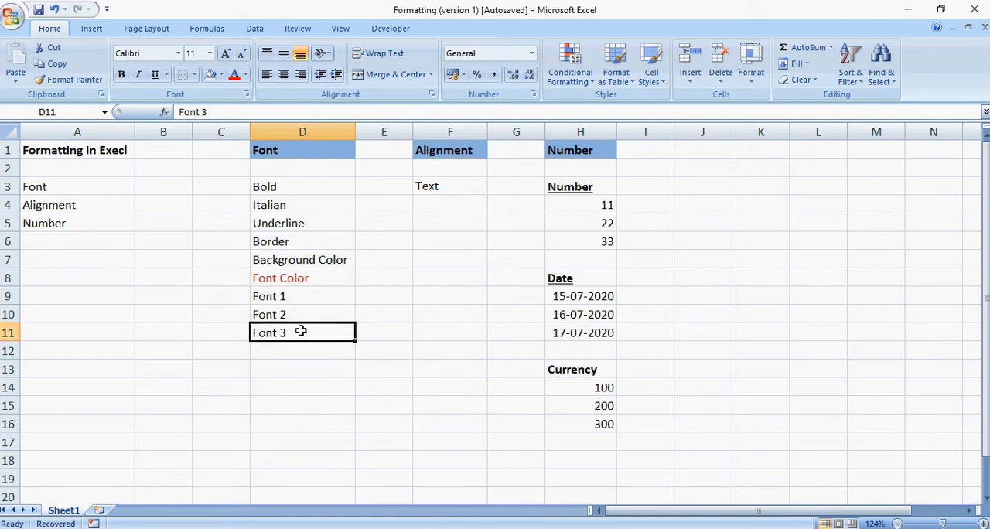
click(300, 299)
drag(300, 299, 302, 332)
click(295, 298)
click(306, 313)
click(312, 299)
drag(312, 299, 305, 335)
Set the font of the Font 1 entry in D9 to Algerian.
click(311, 298)
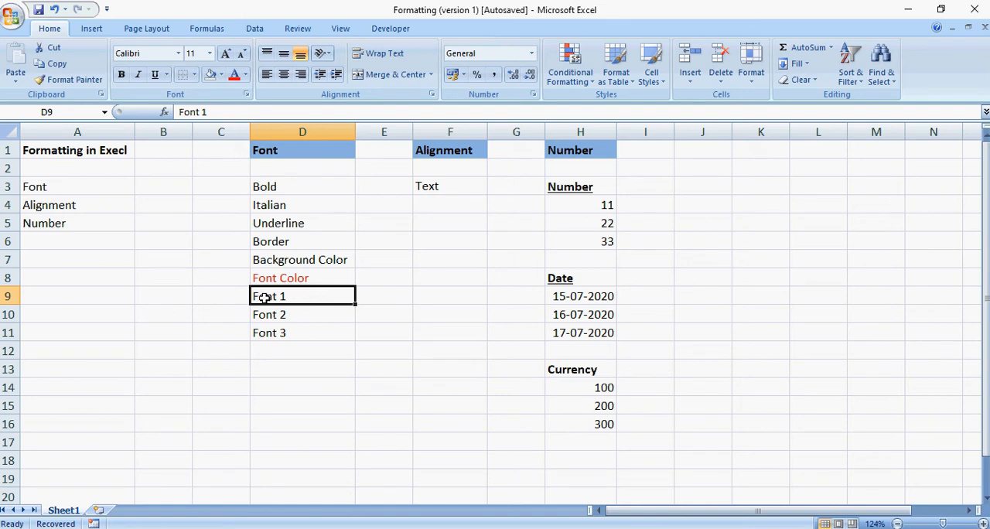
click(178, 54)
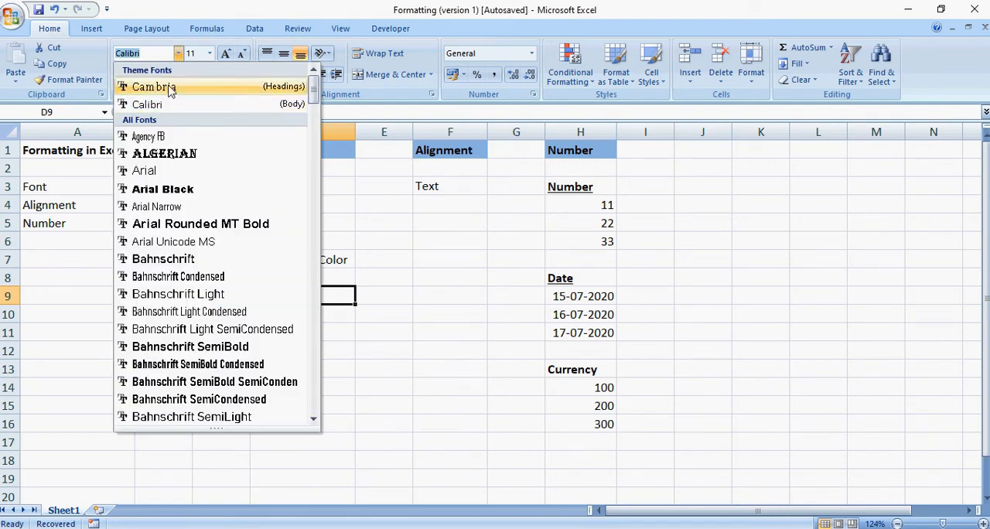
click(180, 153)
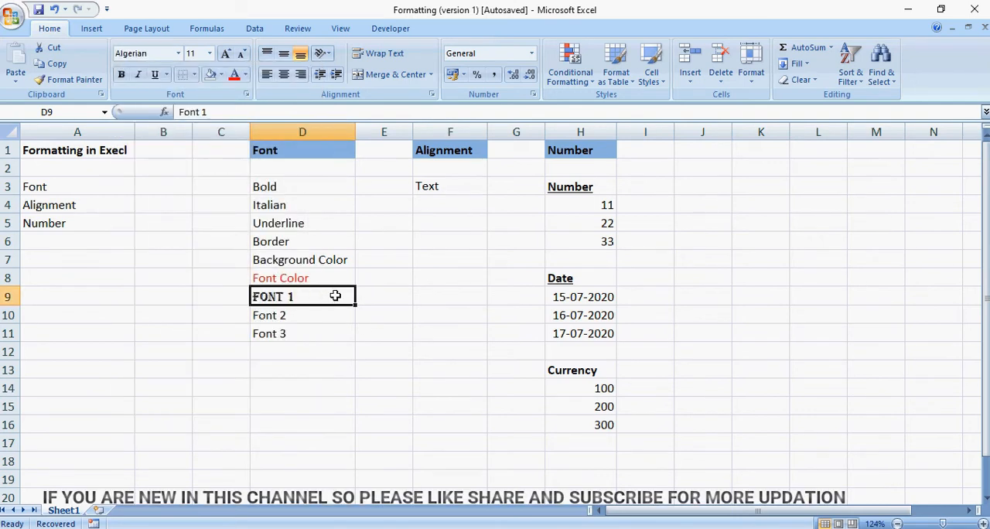
click(360, 294)
Change the font of the Font 1 entry in D9 to Berlin Sans FB Demi.
click(318, 297)
click(179, 53)
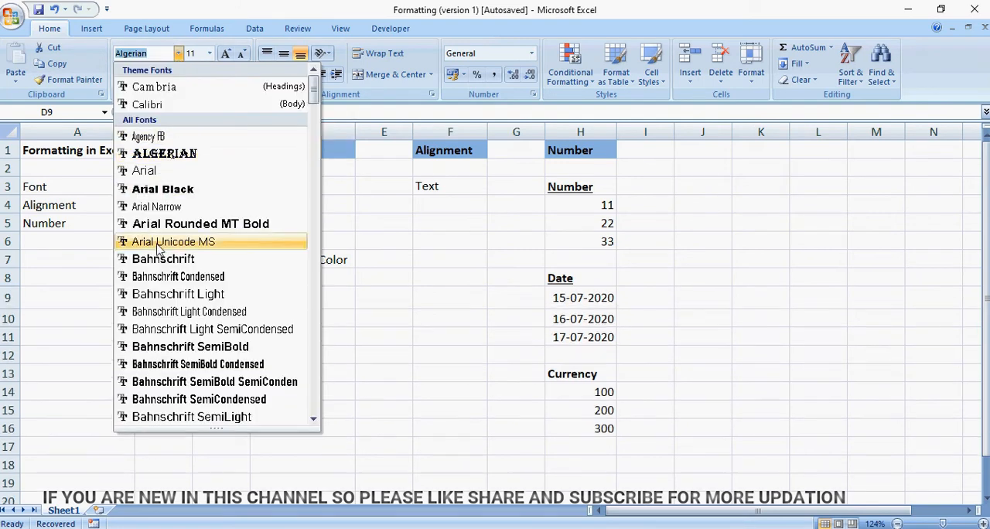
scroll(203, 408, down, 5)
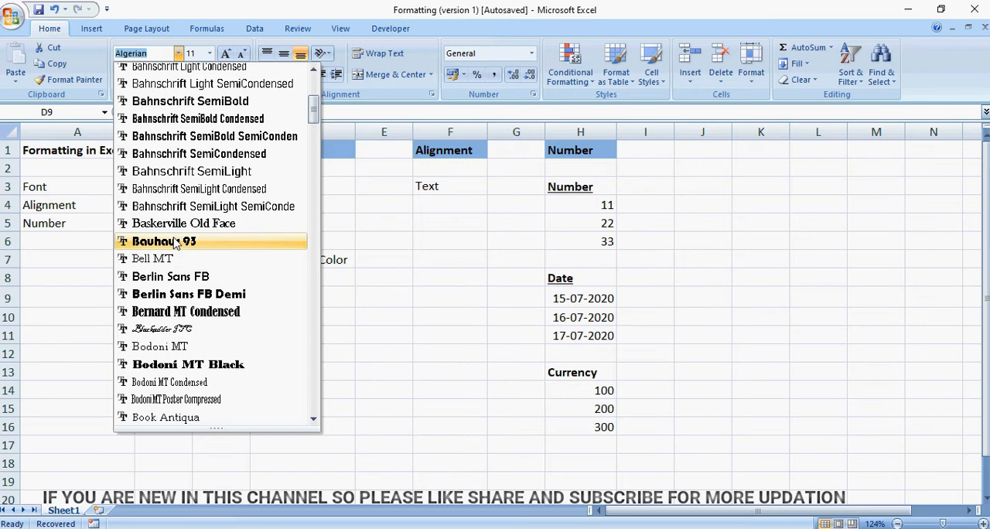
click(165, 297)
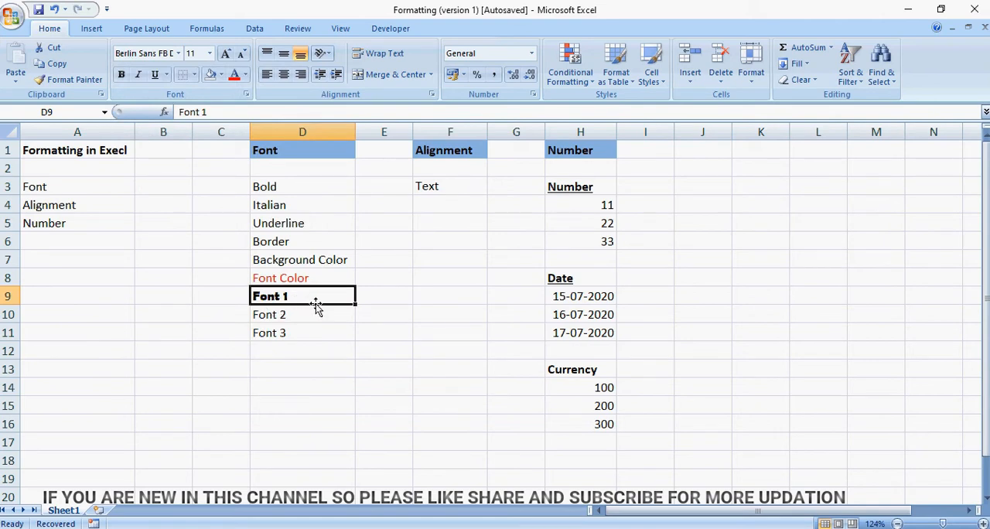
Increase the font size of the Font 2 entry in D10 stepwise to 18.
click(303, 316)
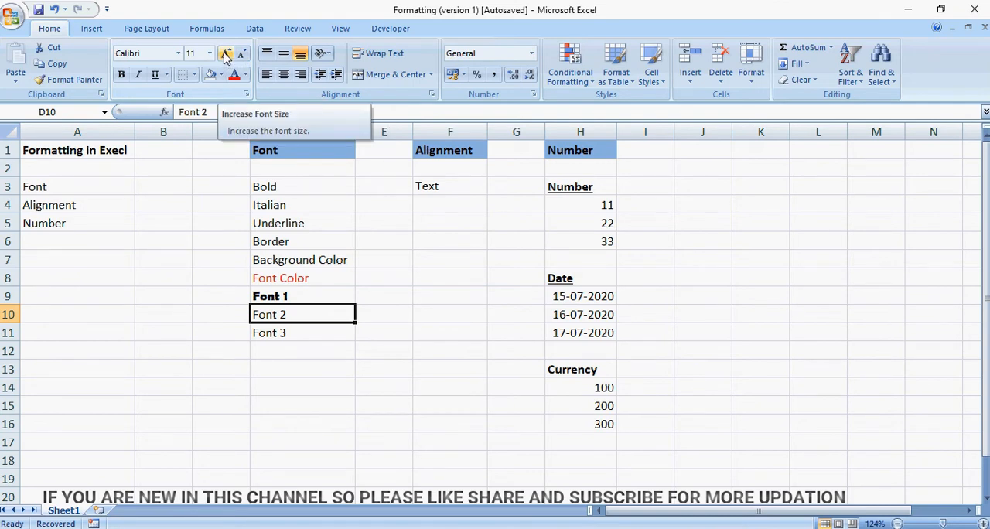
click(226, 54)
click(225, 54)
click(226, 54)
click(226, 54)
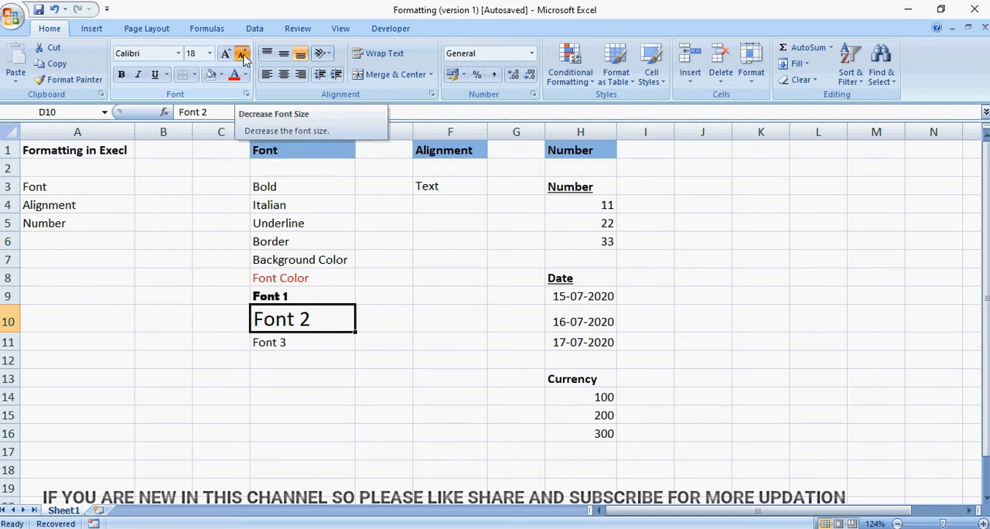
Decrease the font size of the Font 2 entry in D10 stepwise to two sizes below 11.
click(243, 56)
click(243, 56)
click(243, 56)
click(243, 55)
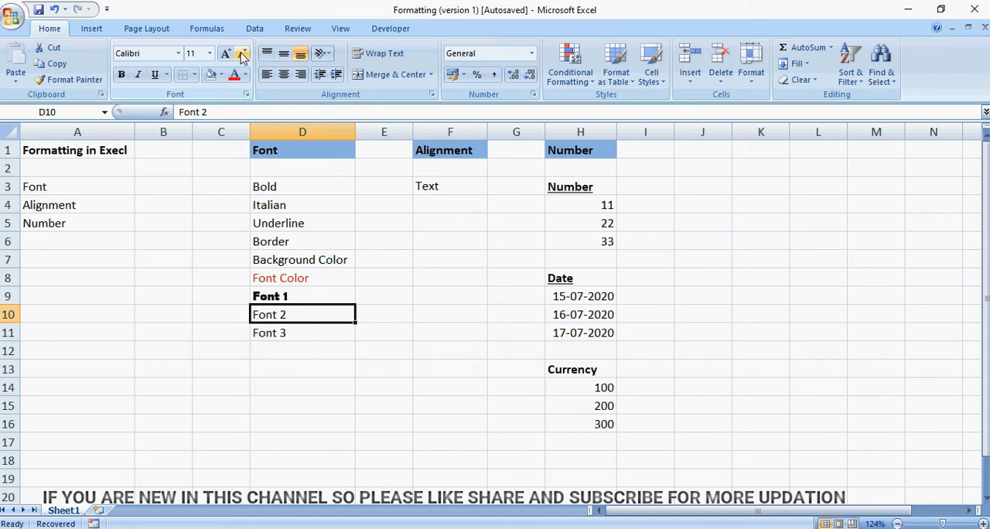
click(243, 55)
click(243, 55)
Set the font size of the Font 3 entry in D11 to 26.
click(304, 338)
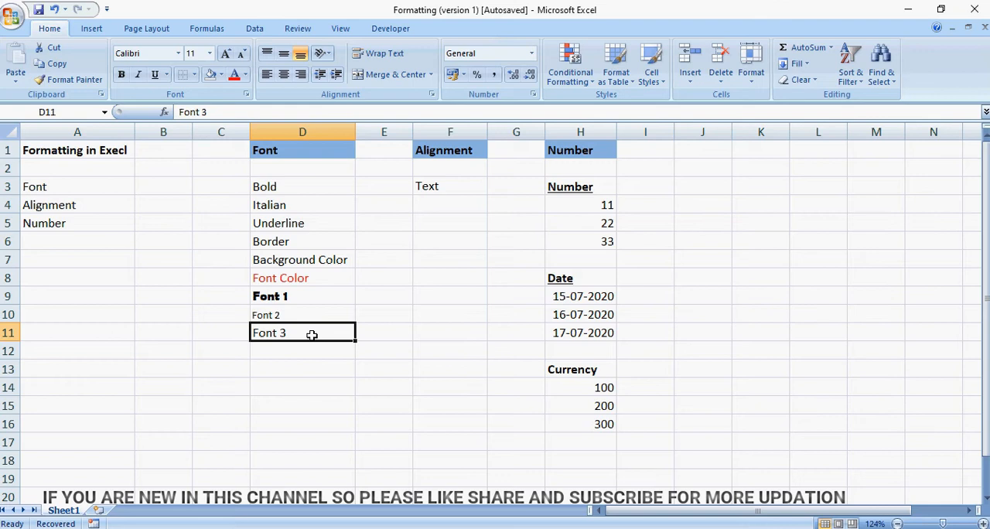
click(209, 54)
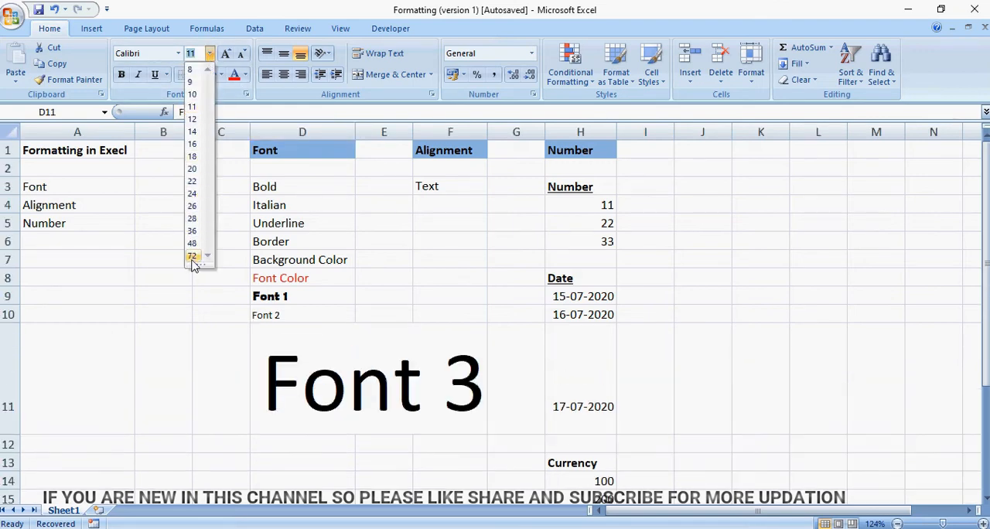
click(193, 207)
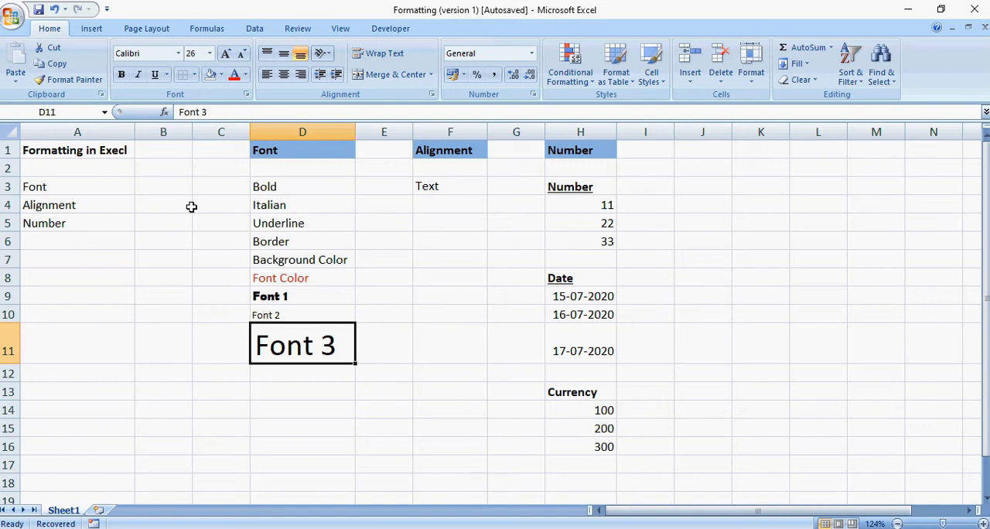
Set the font size of the Font 3 entry in D11 to 14.
click(208, 54)
click(192, 132)
click(368, 331)
click(324, 334)
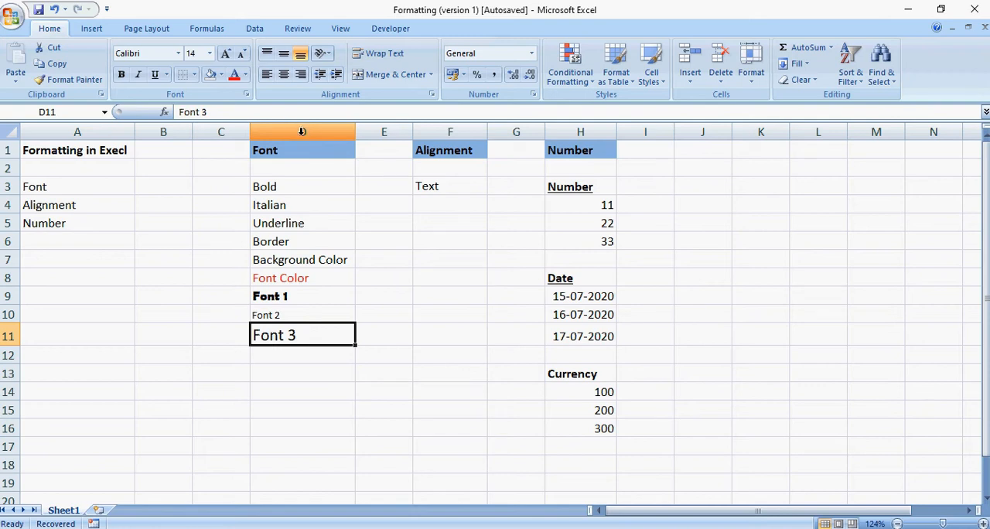
click(306, 132)
click(318, 146)
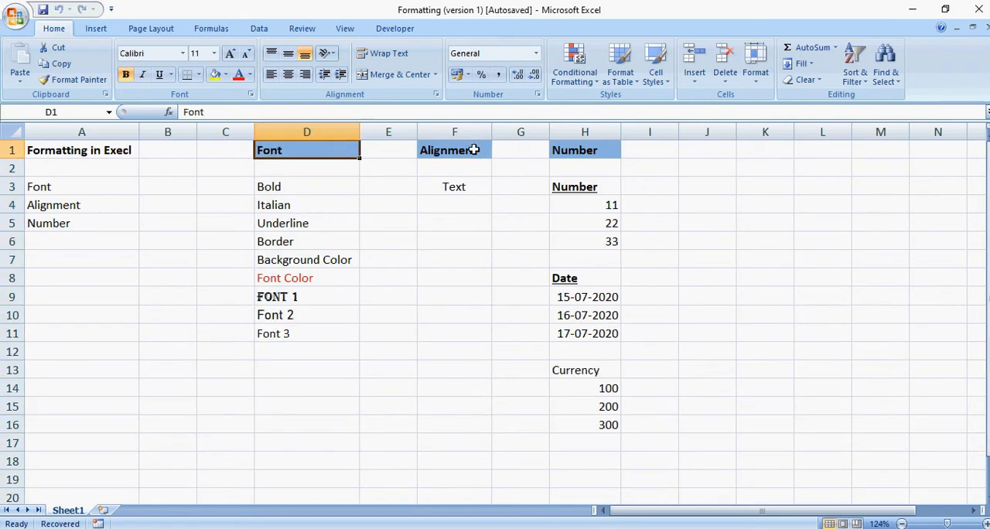
click(473, 149)
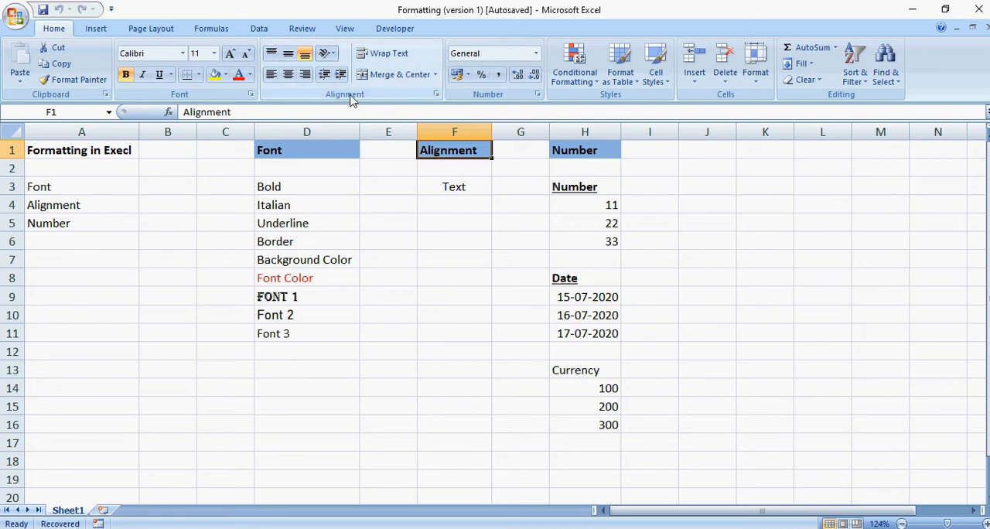
Merge and center the range F3:F8 that holds the Text entry under Alignment.
click(433, 186)
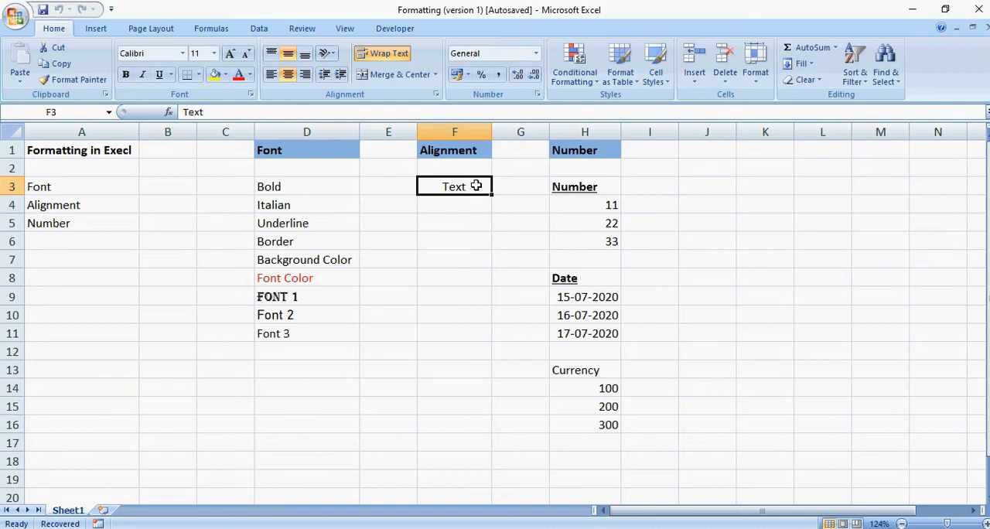
drag(477, 185, 476, 275)
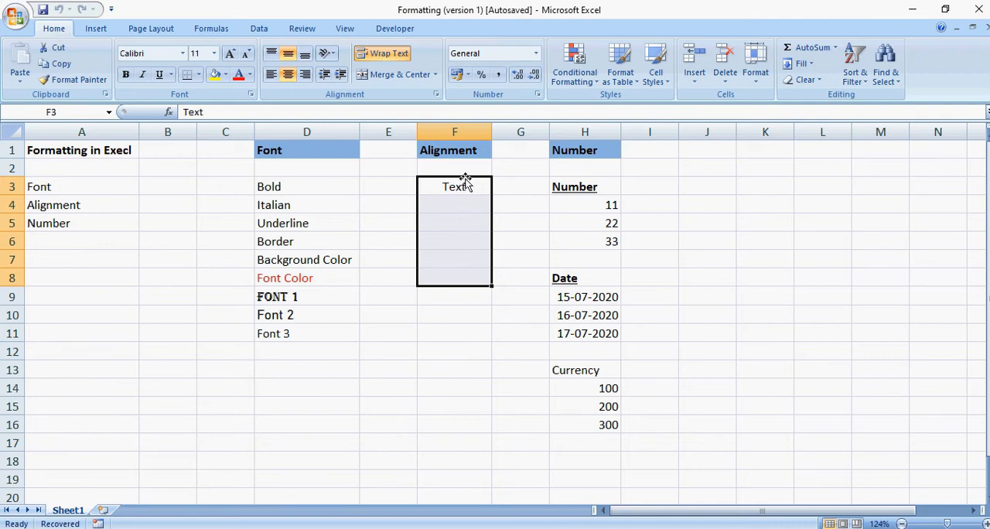
click(390, 77)
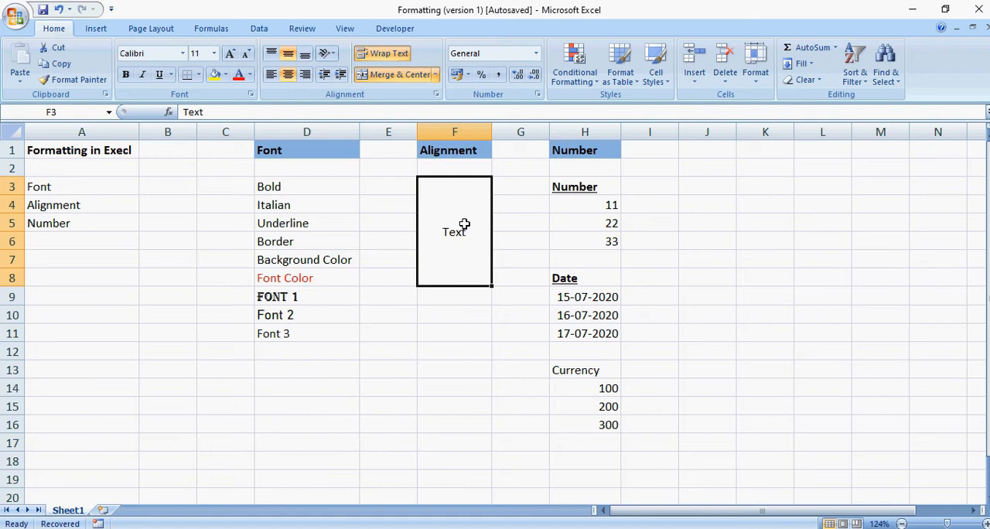
key(ctrl+z)
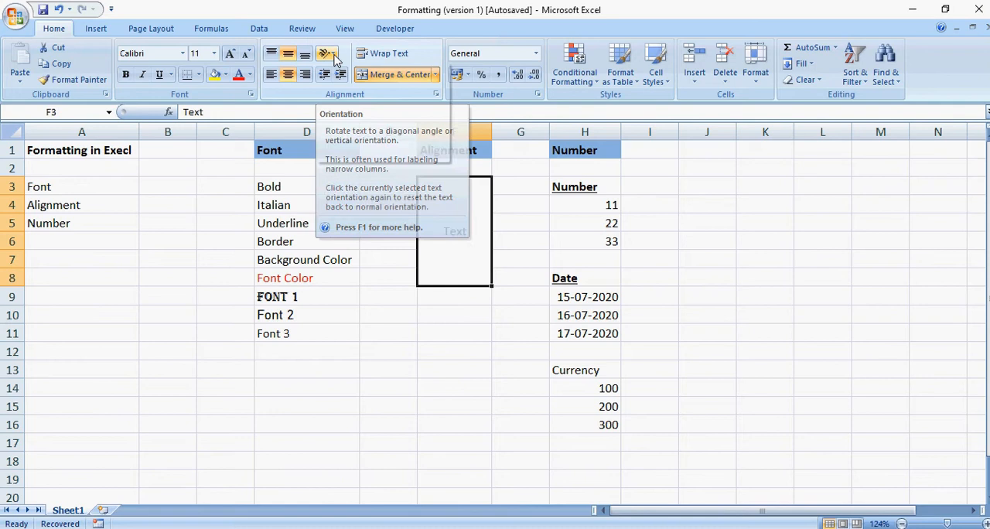
Set the merged Text cell F3:F8 to Vertical Text and switch its orientation to Rotate Text Up.
click(334, 57)
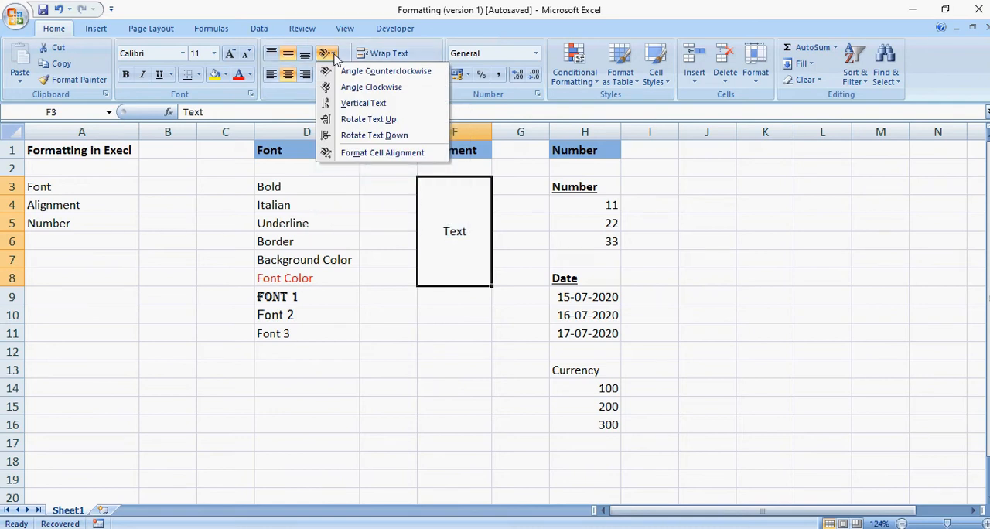
click(350, 104)
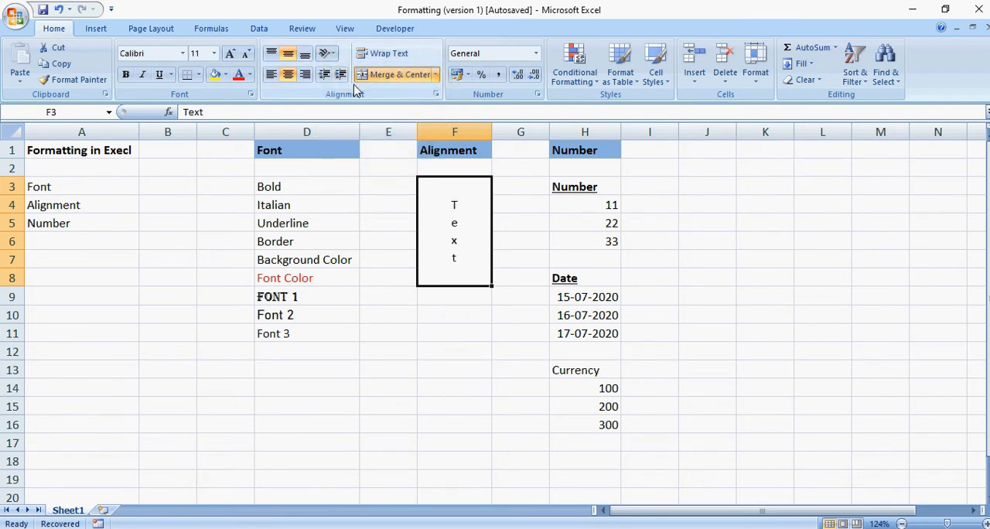
click(331, 53)
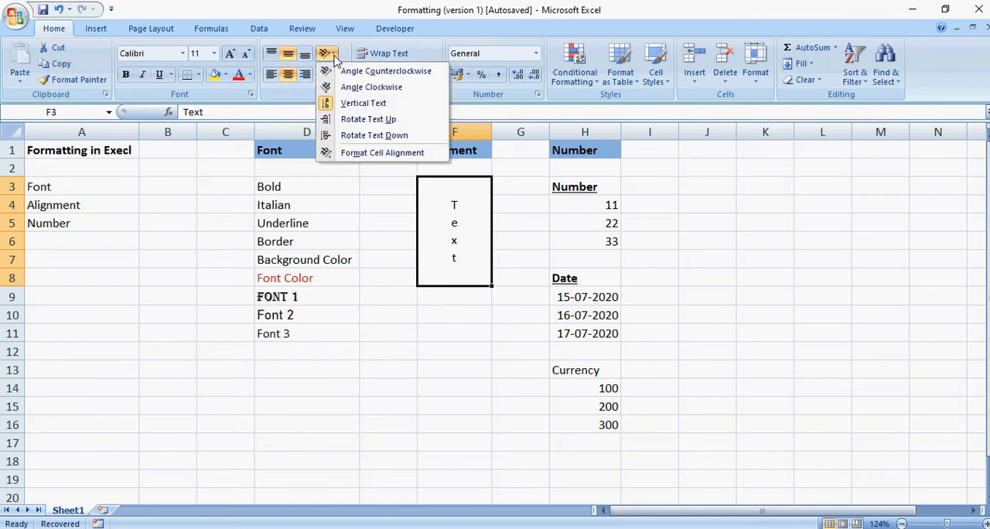
click(368, 120)
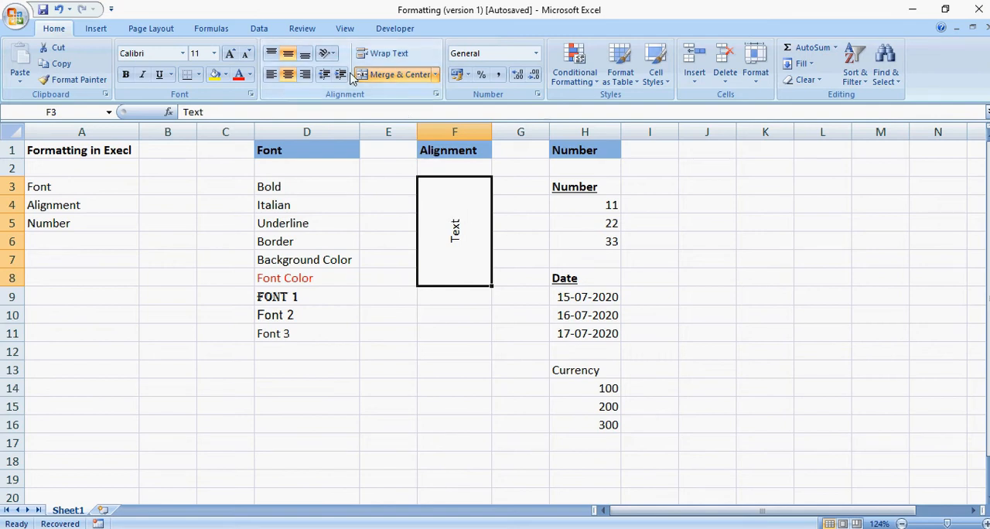
Turn off the Rotate Text Up orientation of the merged Text cell F3:F8.
click(333, 54)
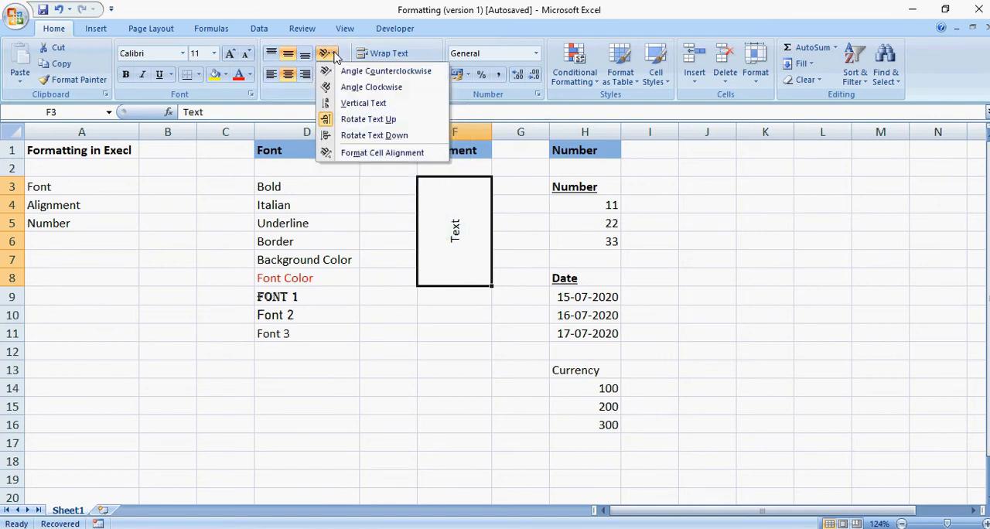
click(355, 122)
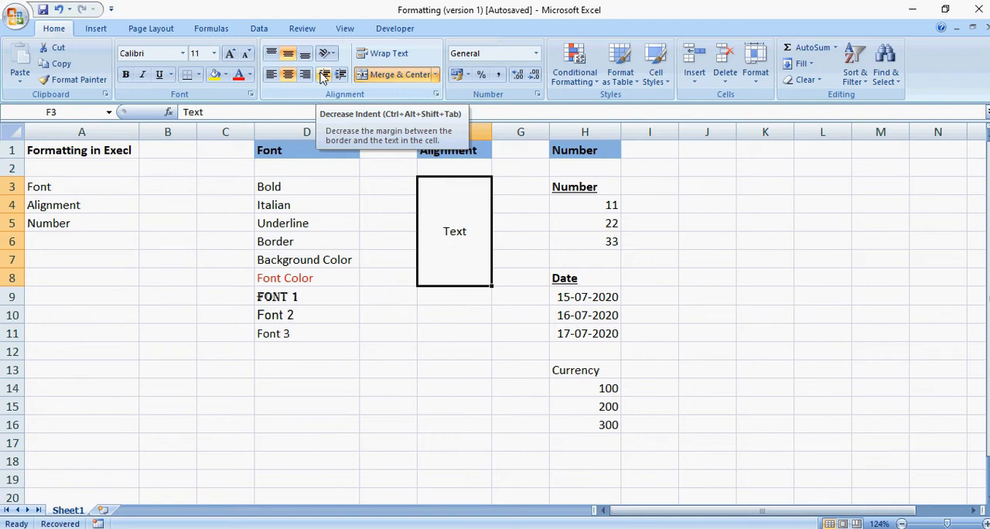
Increase the indent of the merged Text cell F3:F8 several times and decrease it again.
click(324, 76)
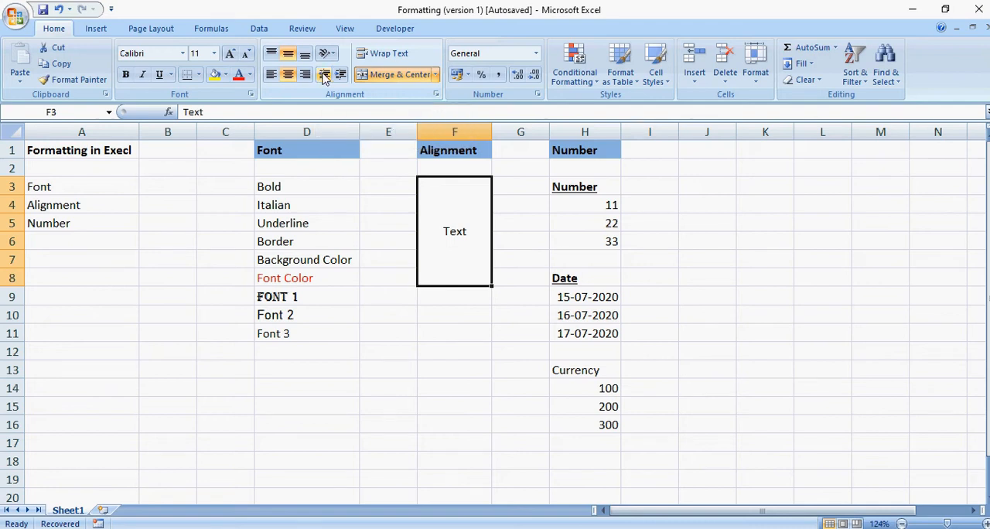
click(342, 75)
click(342, 75)
click(342, 75)
click(342, 75)
click(342, 75)
click(342, 75)
click(324, 75)
click(324, 75)
click(325, 77)
click(343, 78)
click(325, 76)
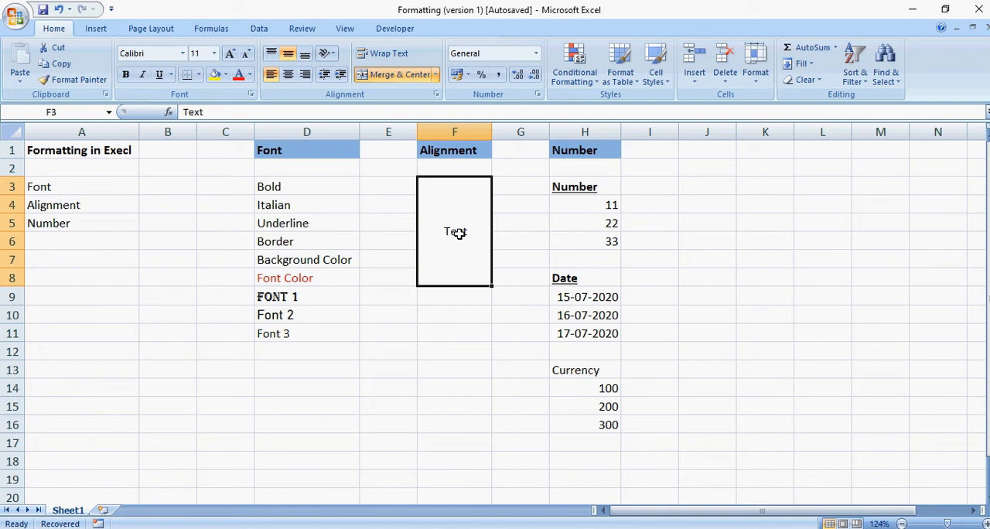
Align the Text entry in the merged cell F3:F8 vertically to the top, the middle and the bottom in turn.
click(273, 56)
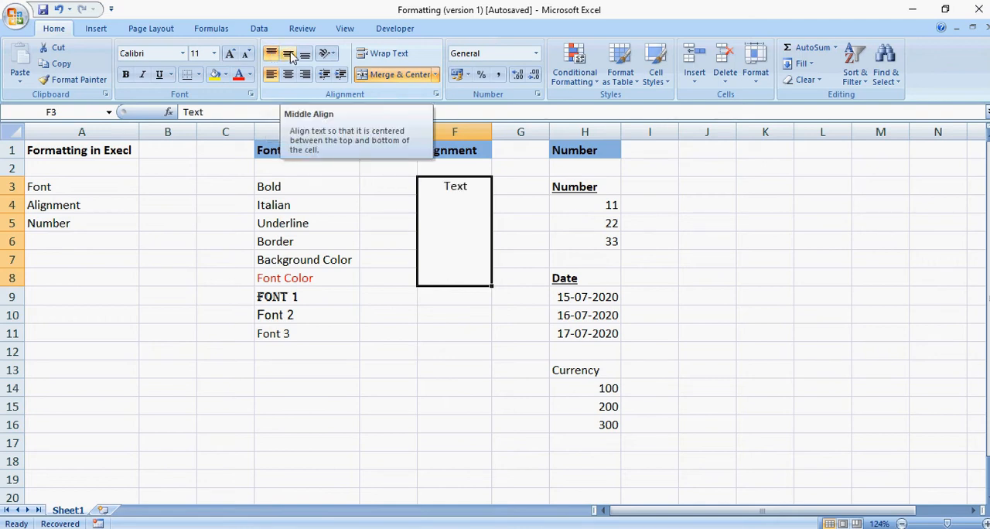
click(290, 55)
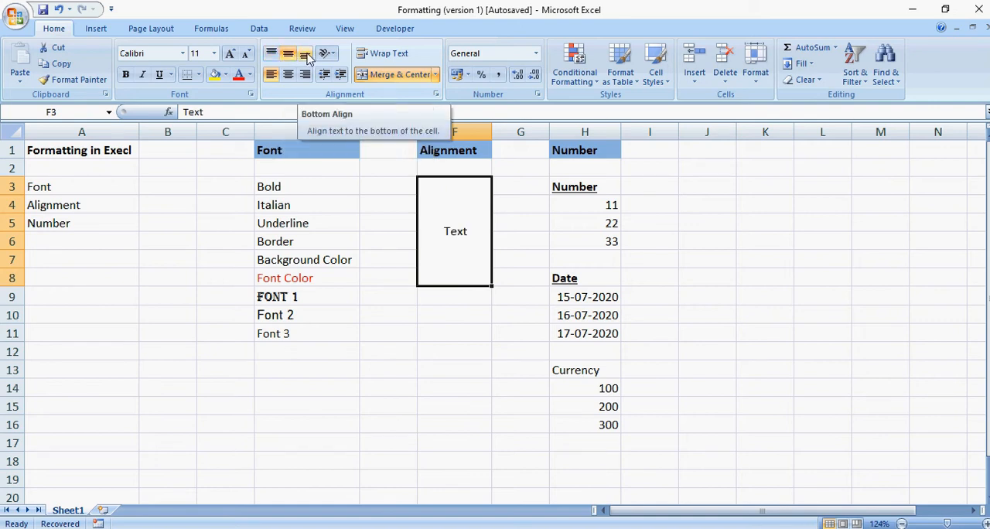
click(308, 55)
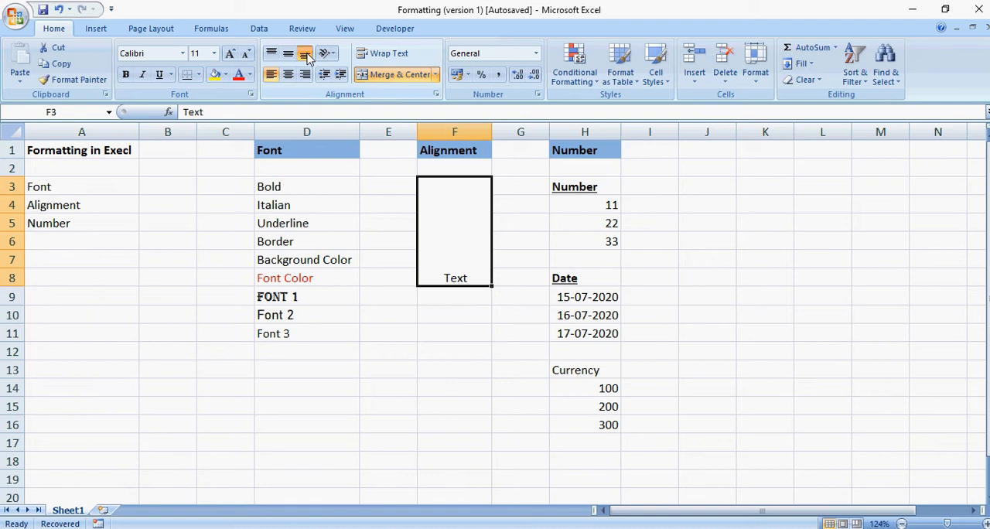
Try left, center and right horizontal alignment in turn on the merged Text cell F3:F8.
click(274, 76)
click(289, 77)
click(307, 79)
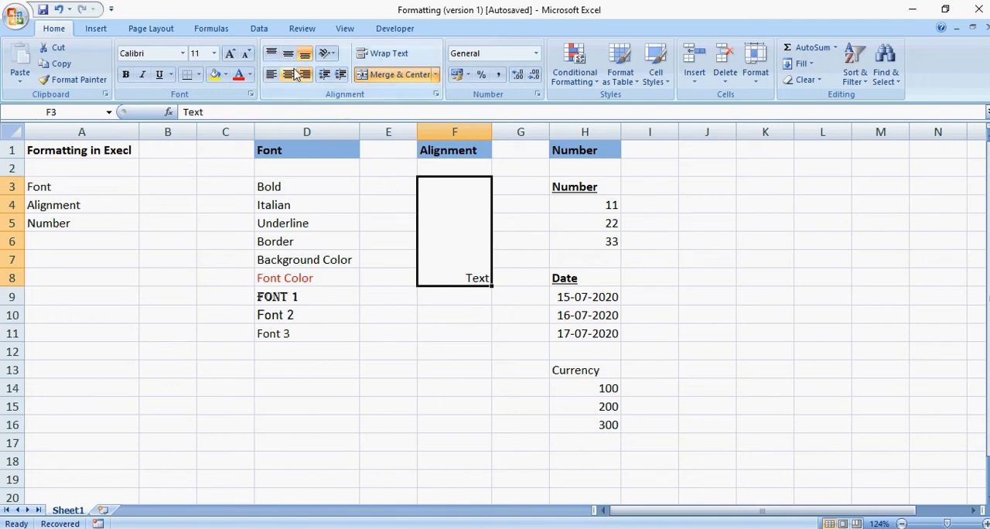
Center the Text entry in F3:F8 horizontally and vertically, and unmerge the range.
click(288, 75)
click(288, 53)
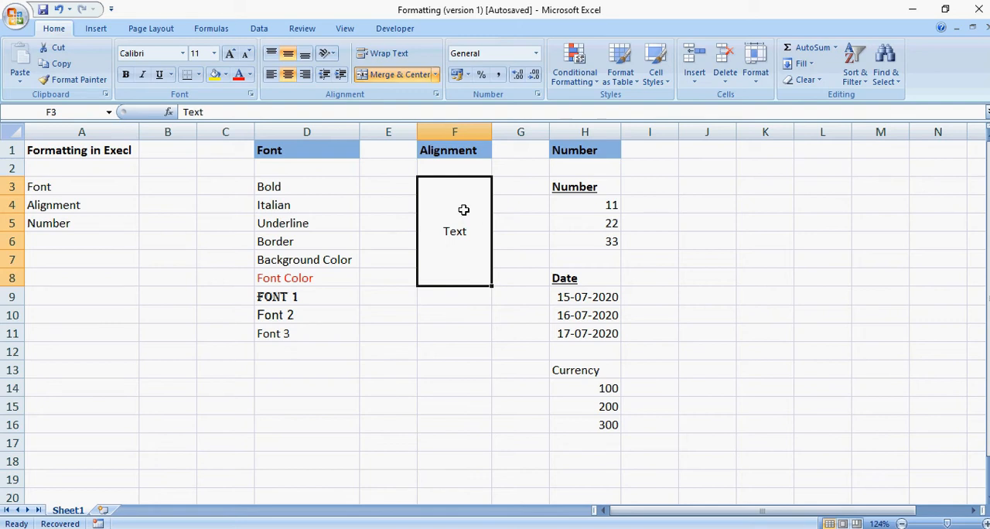
click(395, 75)
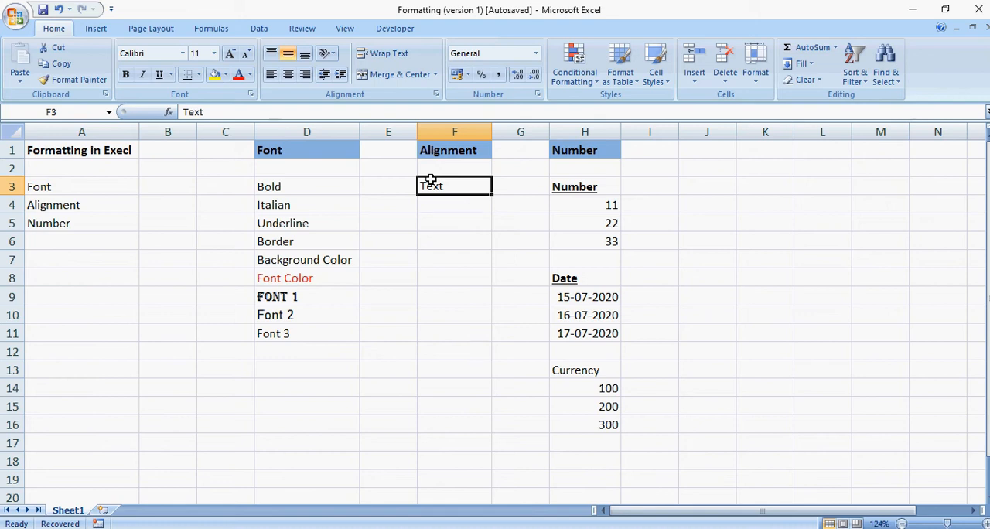
Extend the entry in cell F3 to read "Text is belonging to other".
double_click(460, 184)
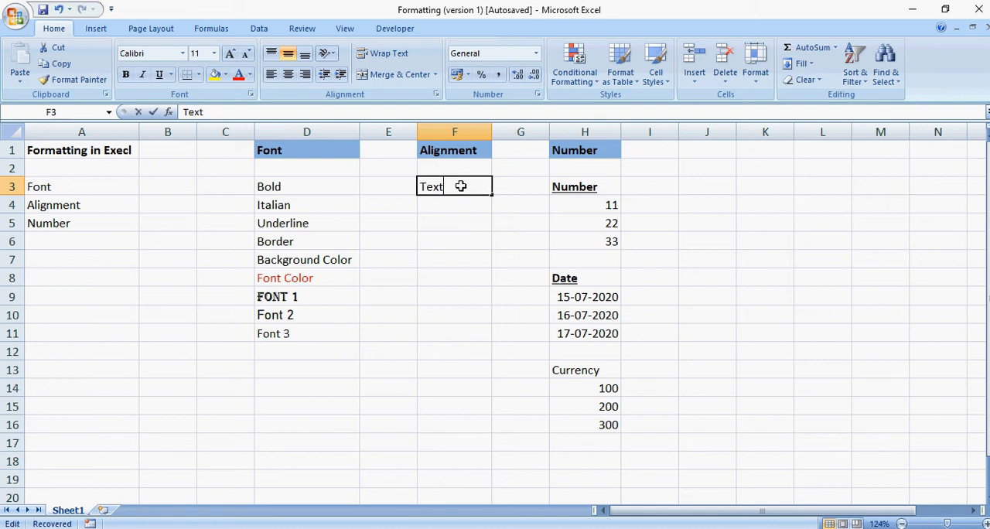
text(is belongi)
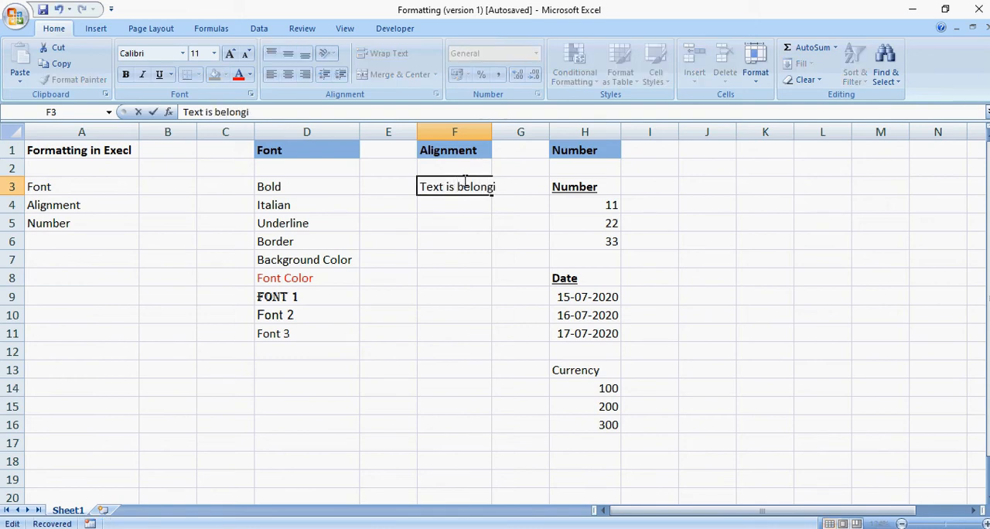
text(ng to other)
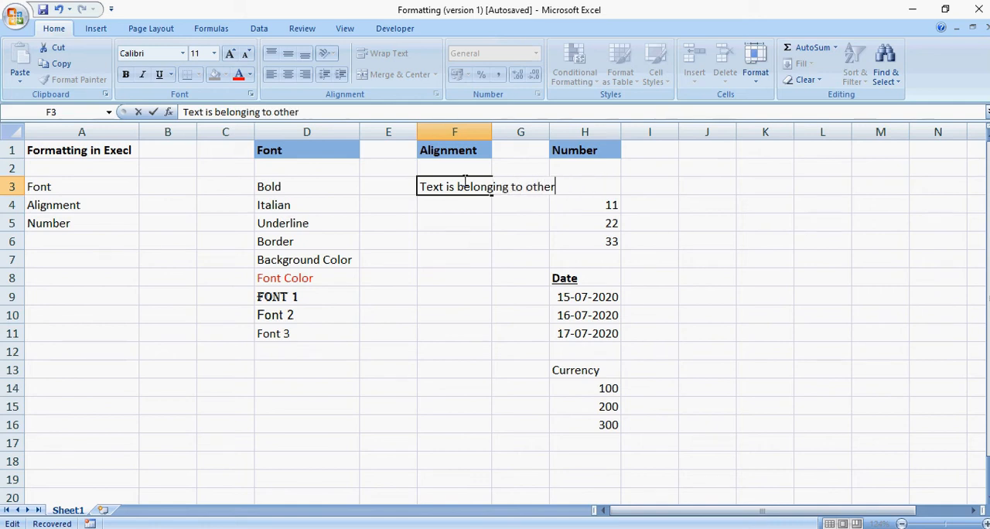
key(Return)
click(453, 188)
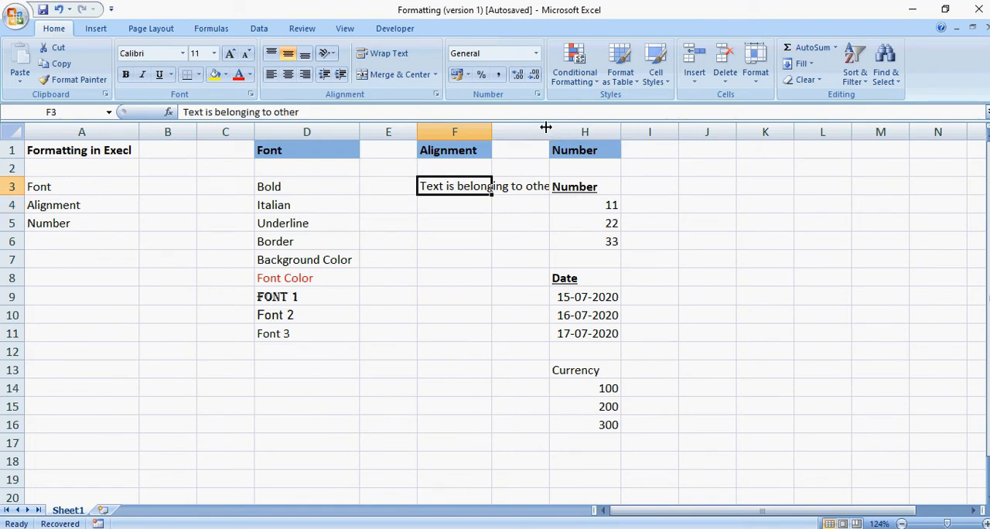
click(582, 130)
click(456, 186)
click(451, 214)
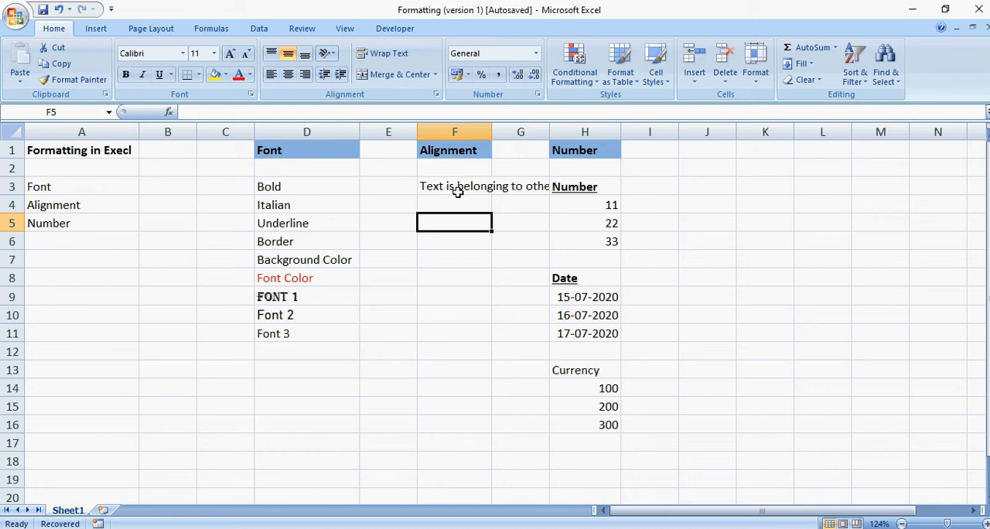
click(448, 187)
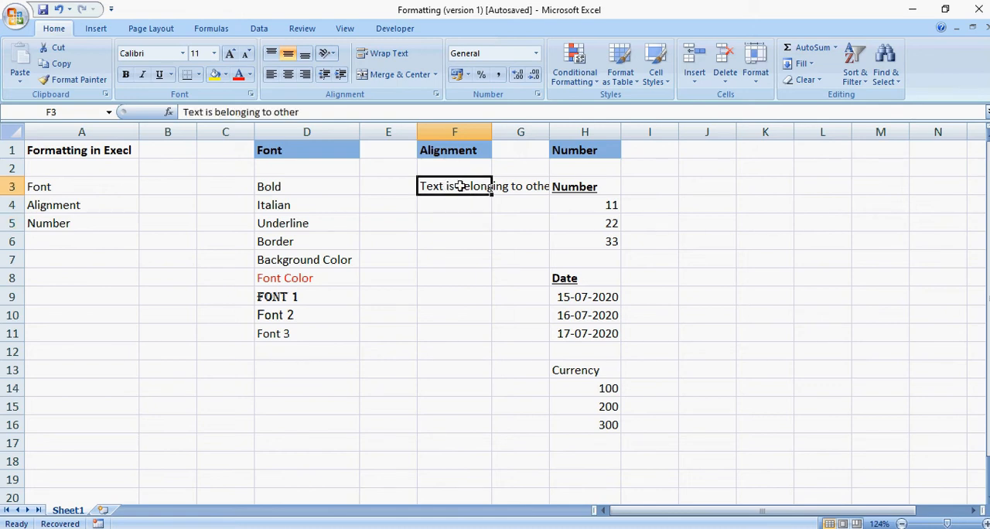
click(512, 190)
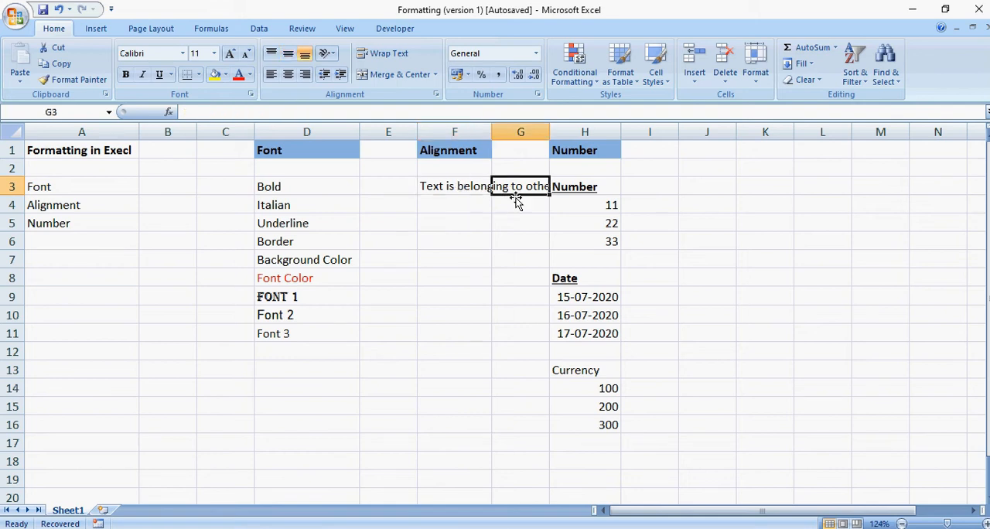
click(508, 206)
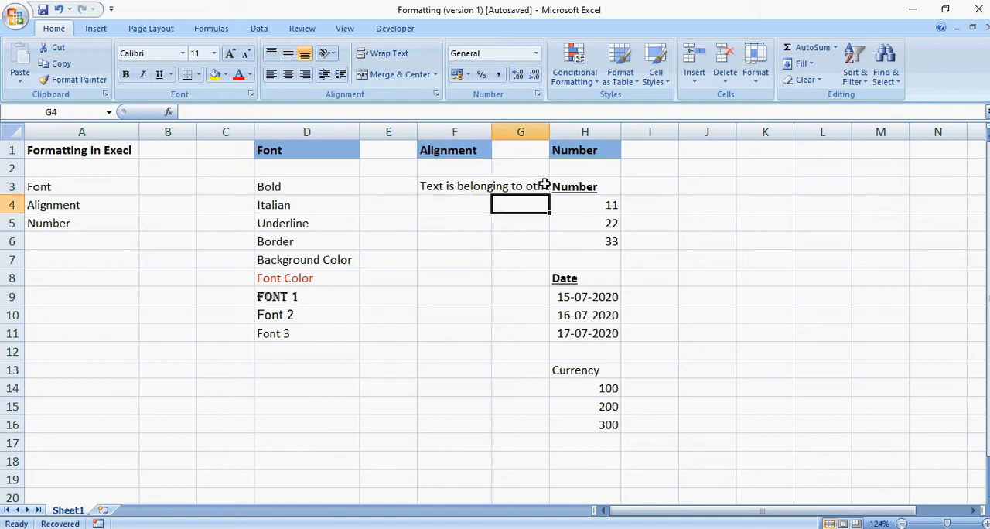
Apply Wrap Text to the long entry in cell F3 and turn it off again.
click(465, 193)
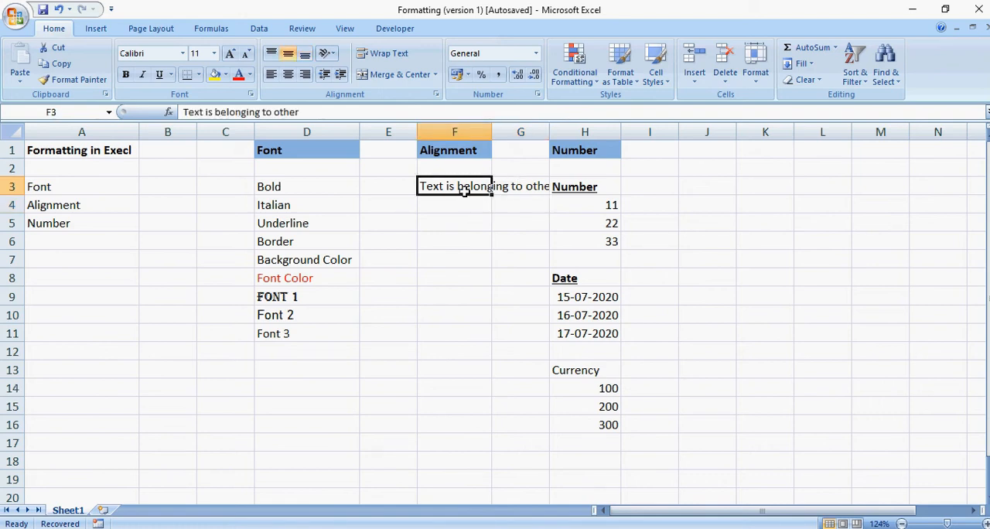
click(400, 55)
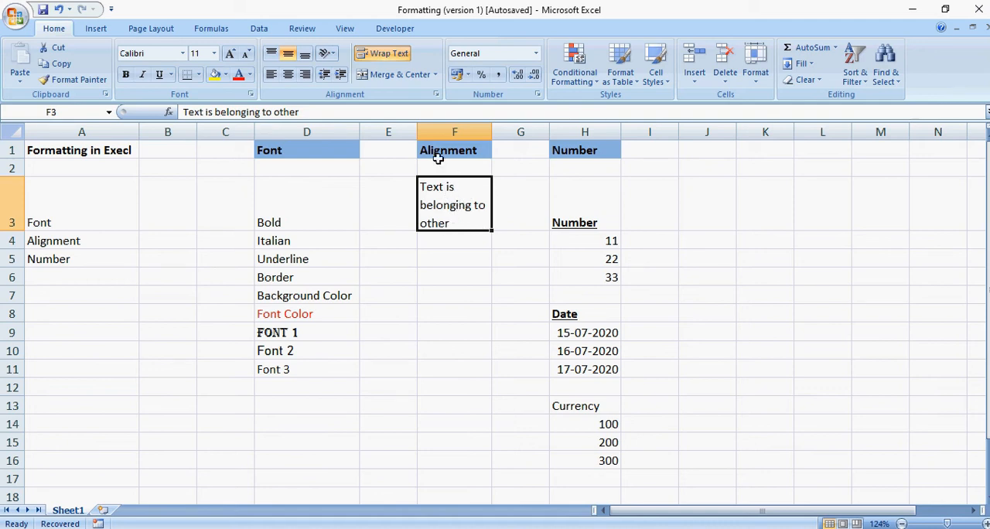
click(392, 56)
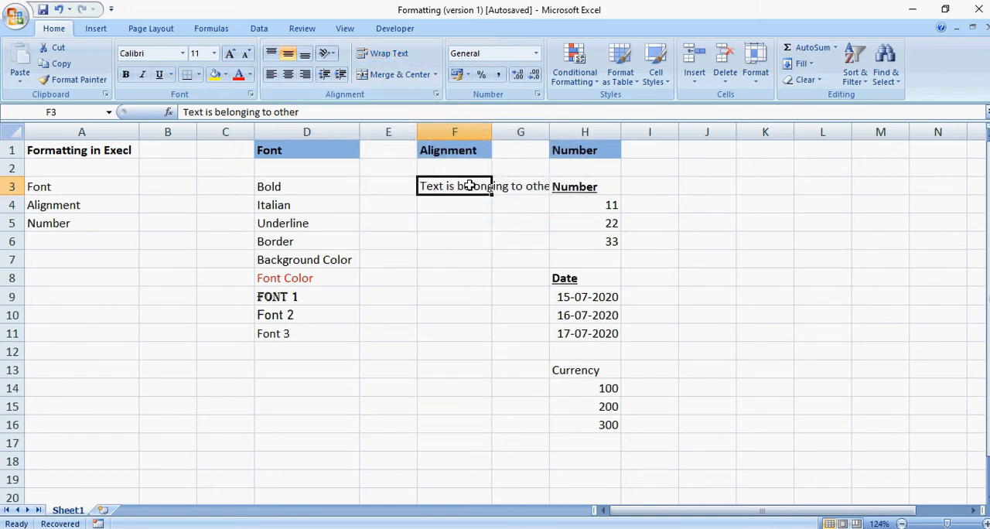
Open Format Cells for the Number heading in H1 and review its Number, Alignment, Font, Border, Fill and Protection settings.
click(438, 131)
click(448, 151)
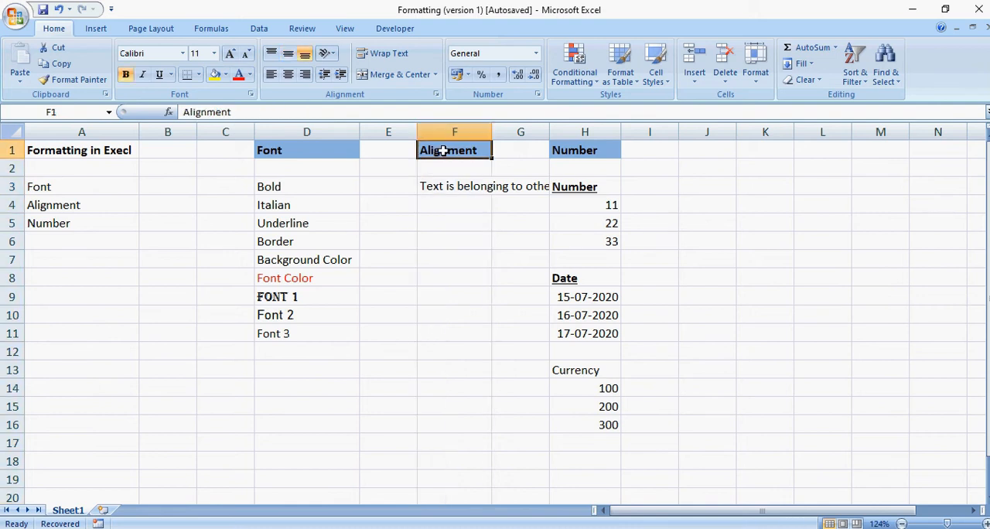
click(586, 158)
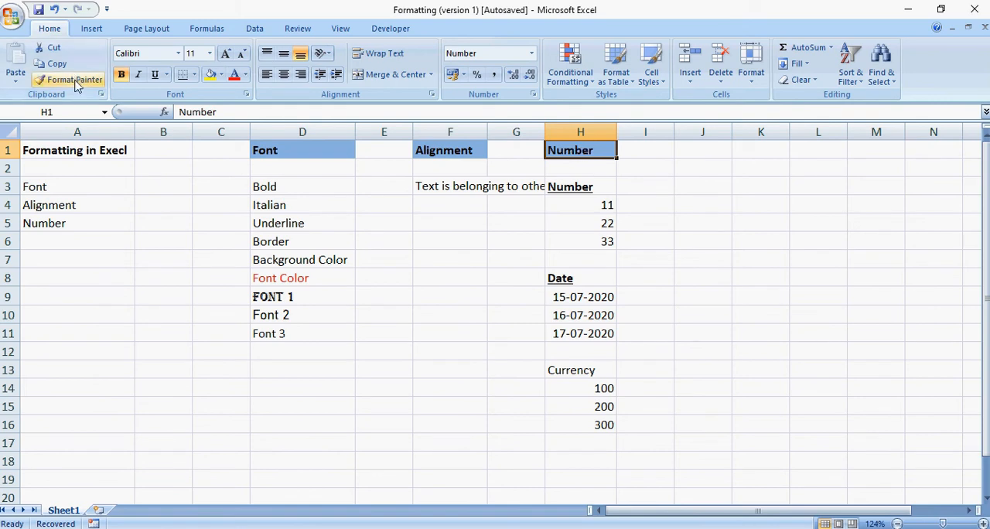
click(534, 97)
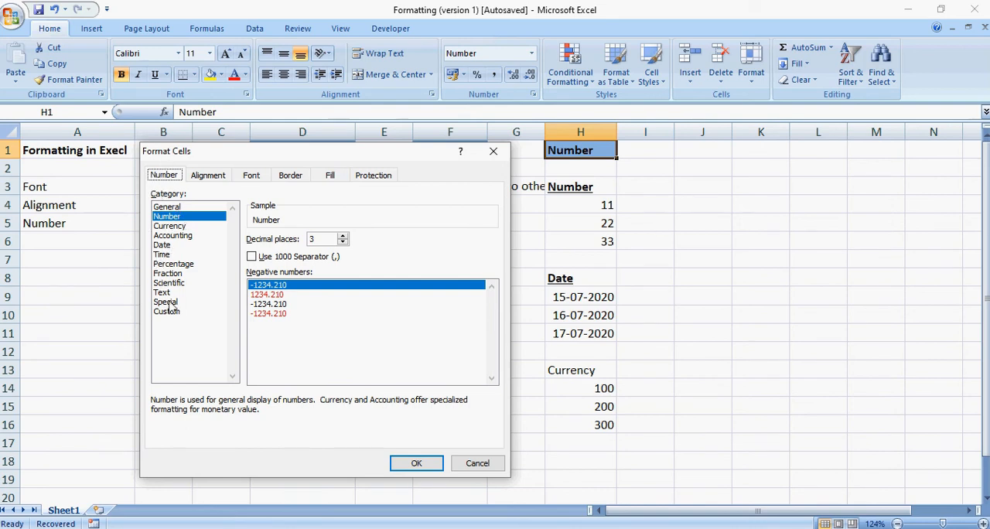
drag(307, 160, 732, 178)
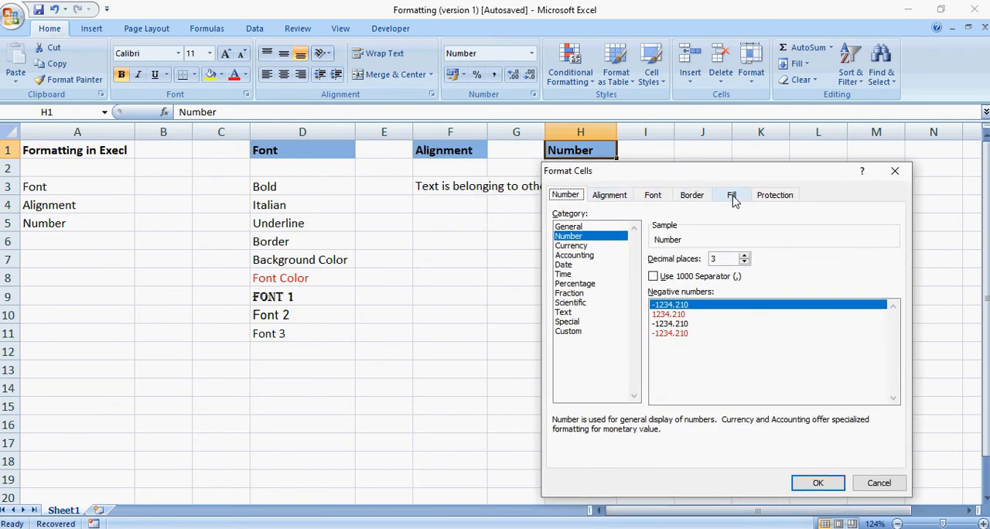
click(612, 199)
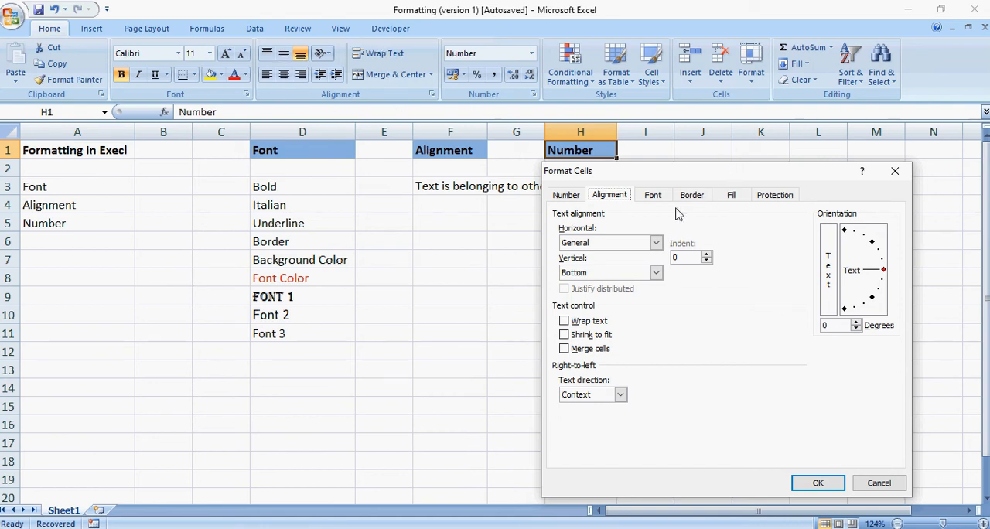
click(654, 198)
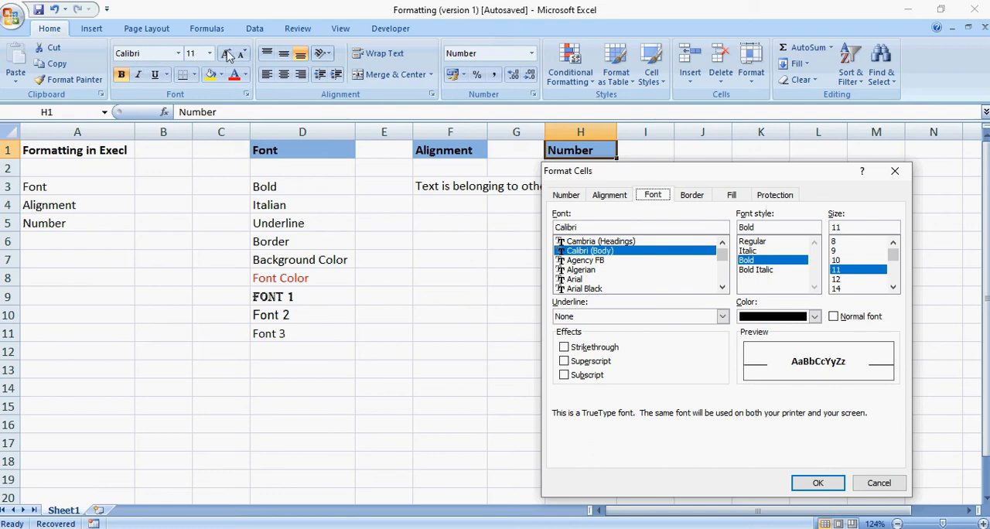
click(692, 197)
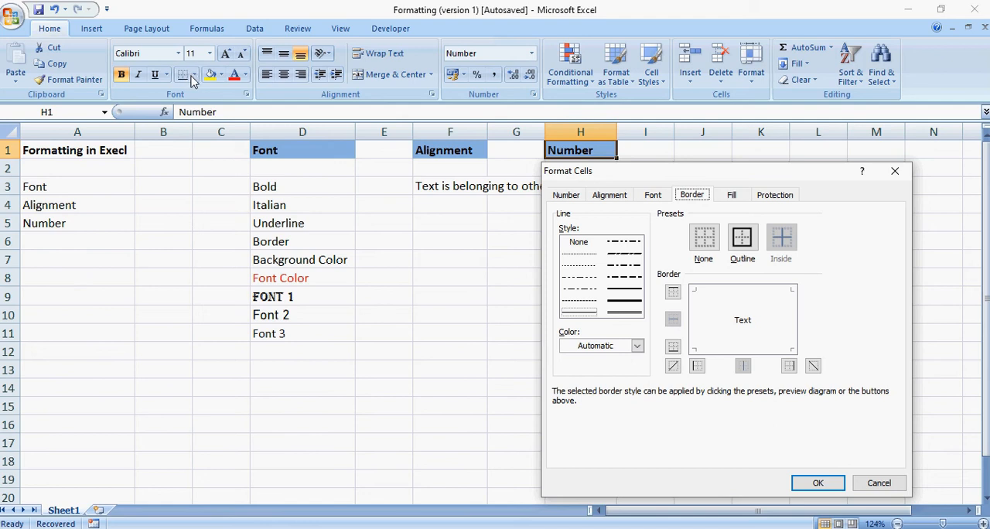
click(732, 198)
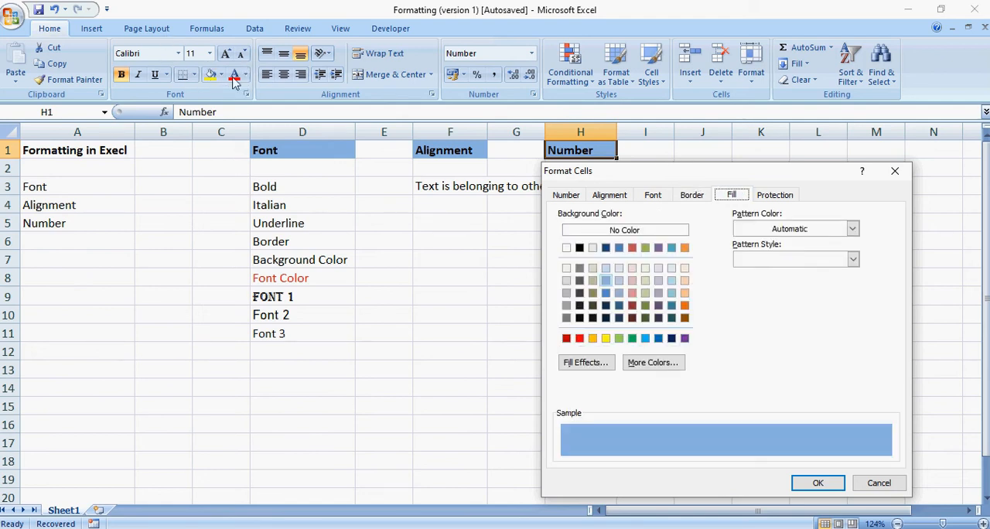
click(788, 200)
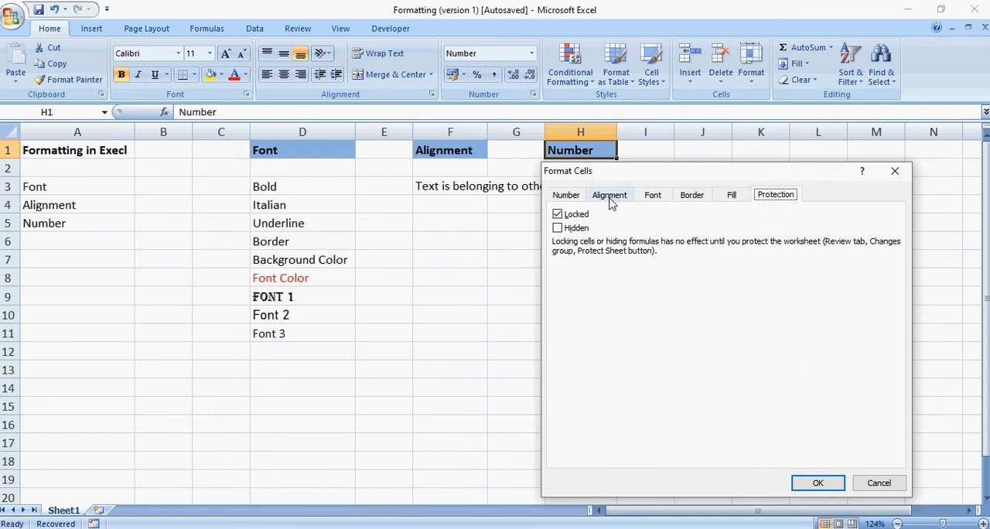
click(564, 198)
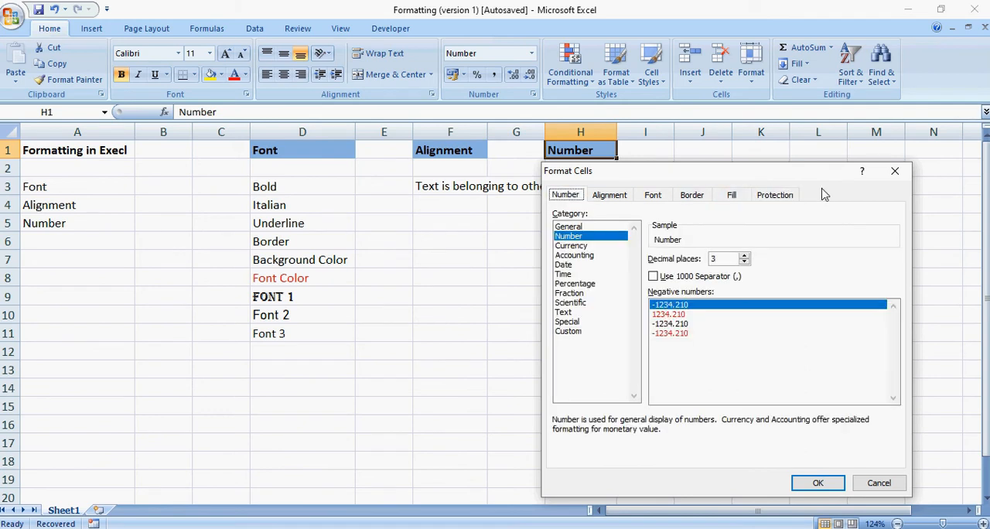
click(896, 172)
Format the numbers in H4:H6 with two decimal places in Format Cells.
mouse_move(592, 206)
mouse_down()
mouse_move(588, 241)
mouse_move(581, 203)
mouse_up()
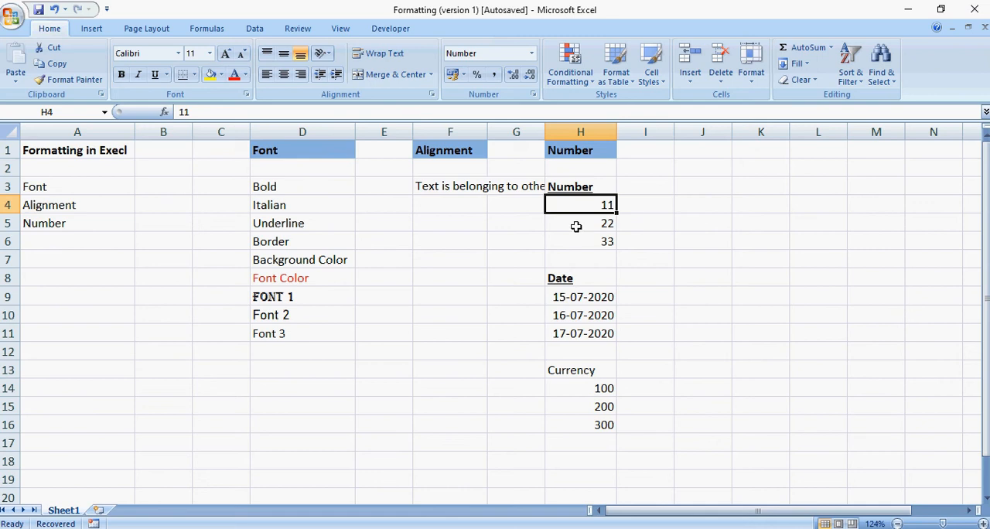
click(576, 226)
drag(564, 197, 571, 234)
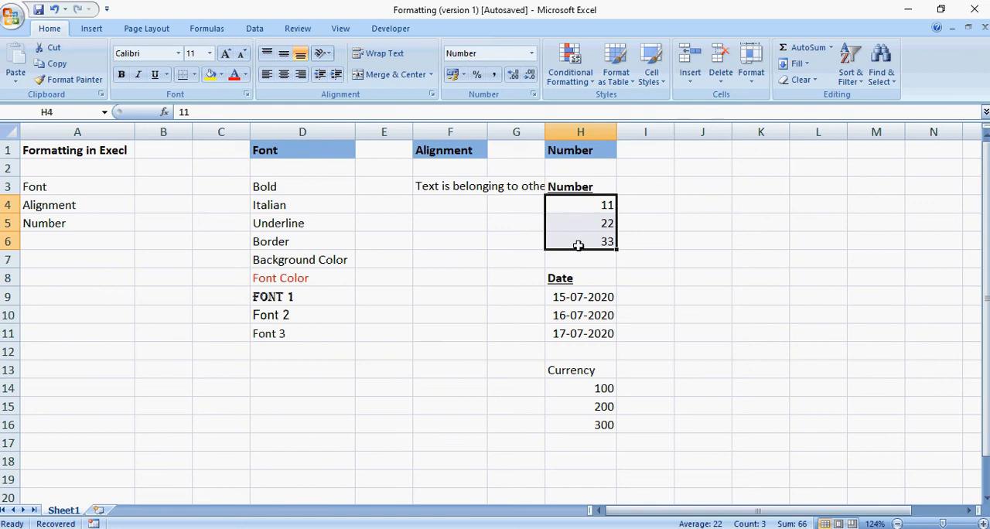
click(533, 95)
drag(702, 178, 332, 128)
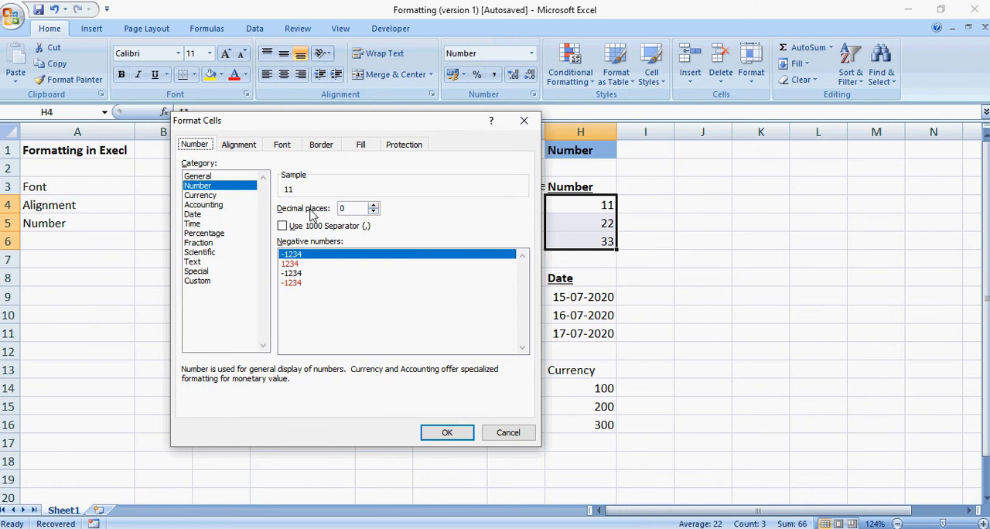
click(346, 210)
click(376, 205)
click(375, 206)
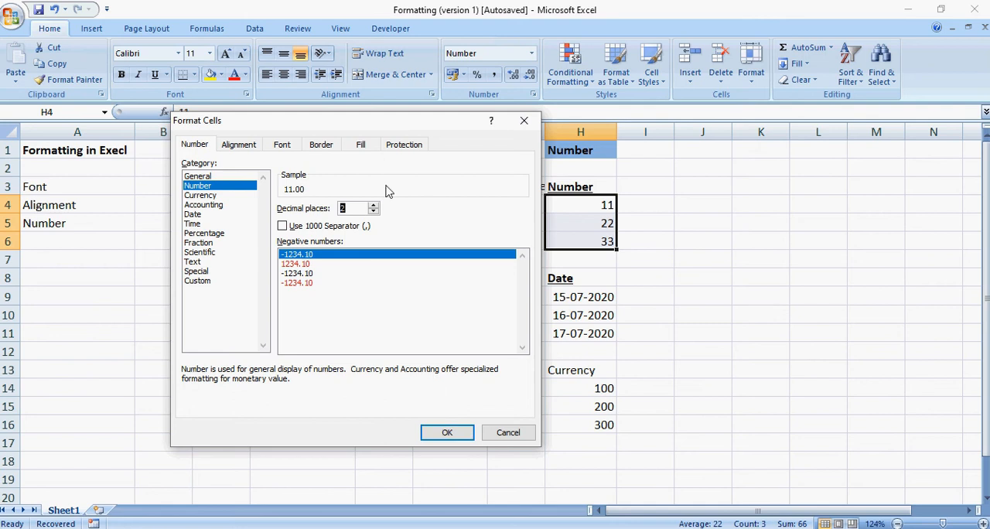
click(454, 433)
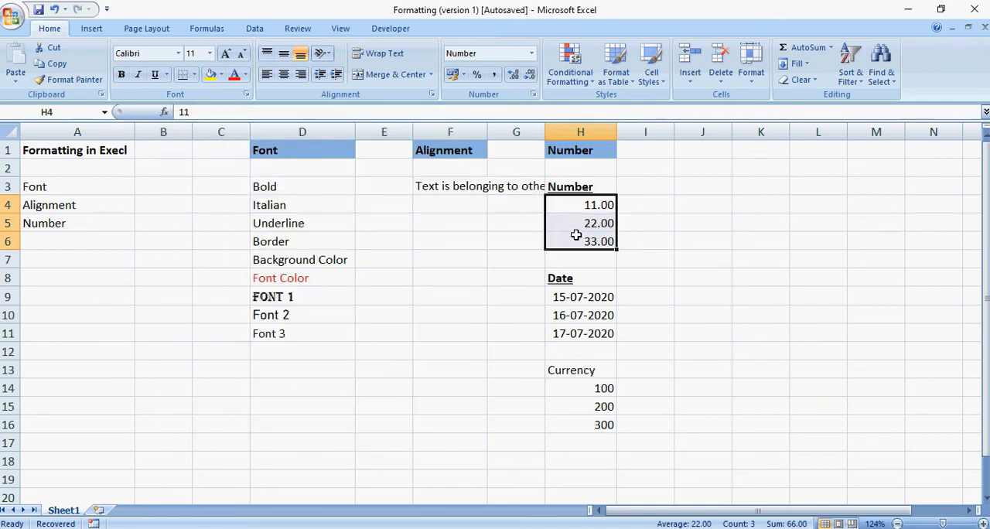
Change the decimal places of H4:H6 to three through Format Cells.
click(532, 95)
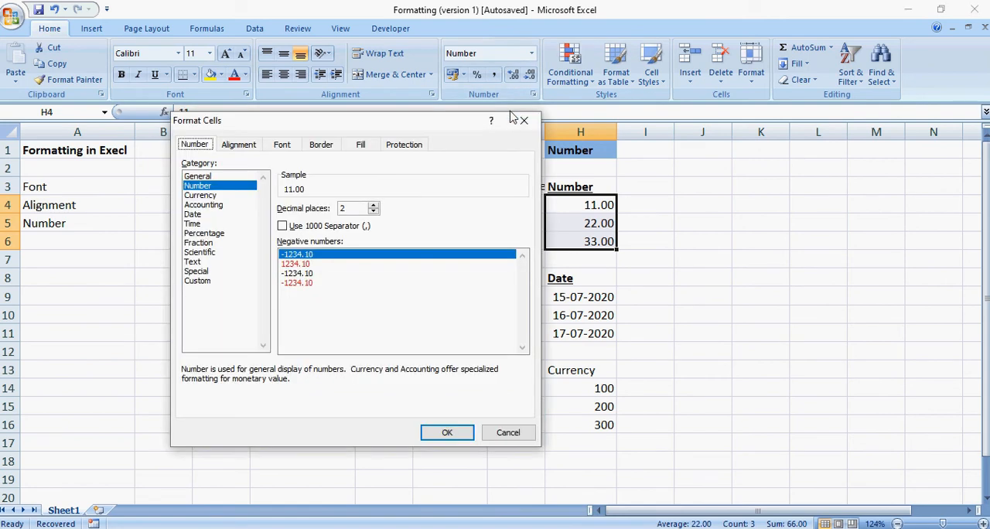
click(374, 206)
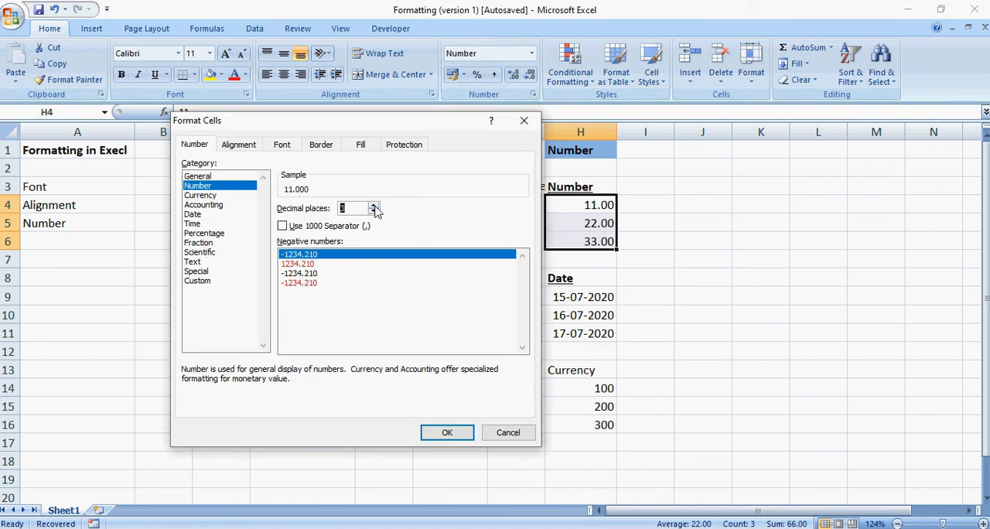
click(463, 438)
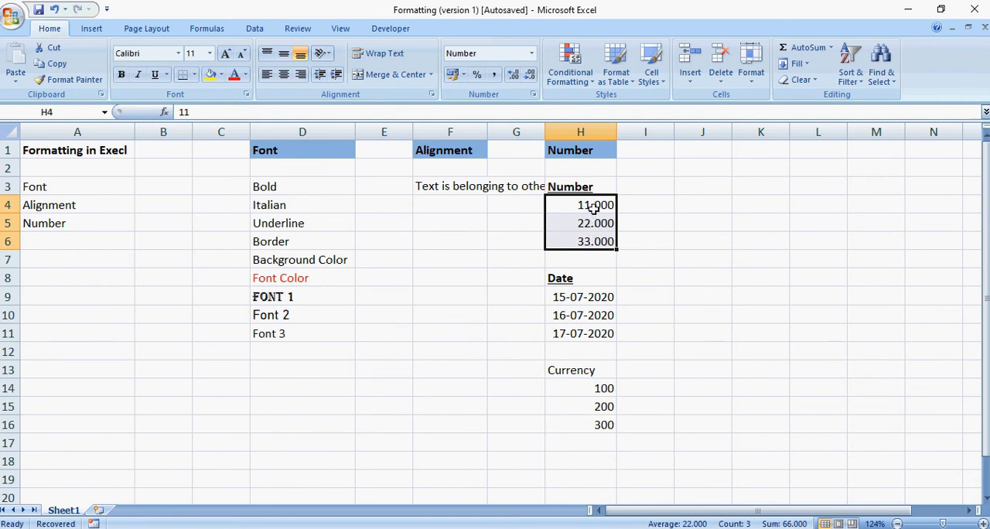
Reduce the decimals of H4:H6 to none, and bring them back to two places with Increase and Decrease Decimal.
click(531, 75)
click(531, 75)
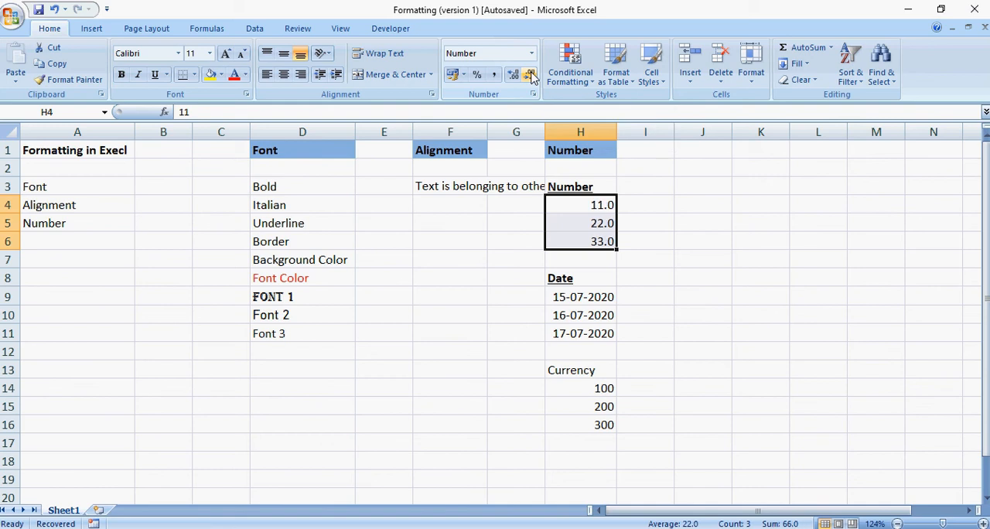
click(531, 75)
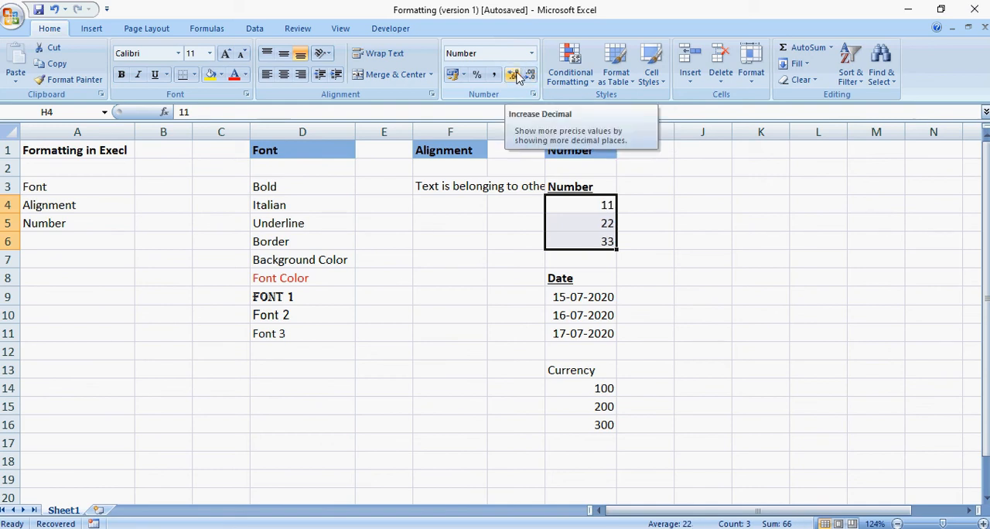
click(514, 75)
click(514, 75)
click(513, 75)
click(513, 75)
click(530, 75)
click(530, 75)
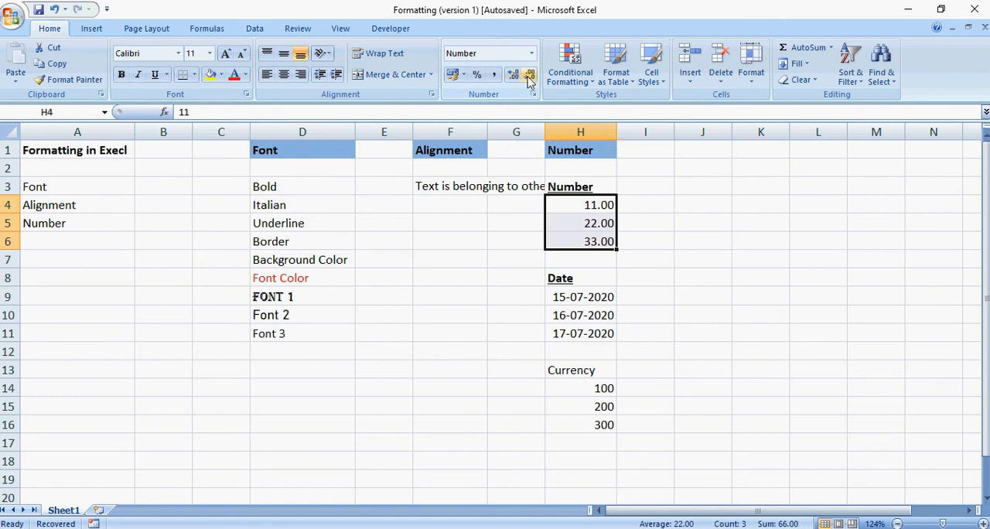
Format the dates in H9:H11 with the *14 March 2001 date type.
click(591, 278)
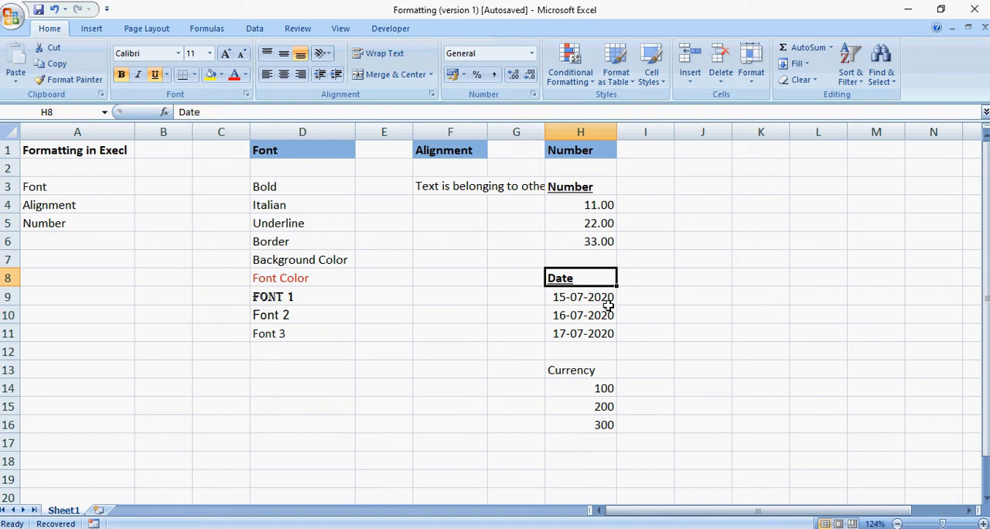
click(608, 299)
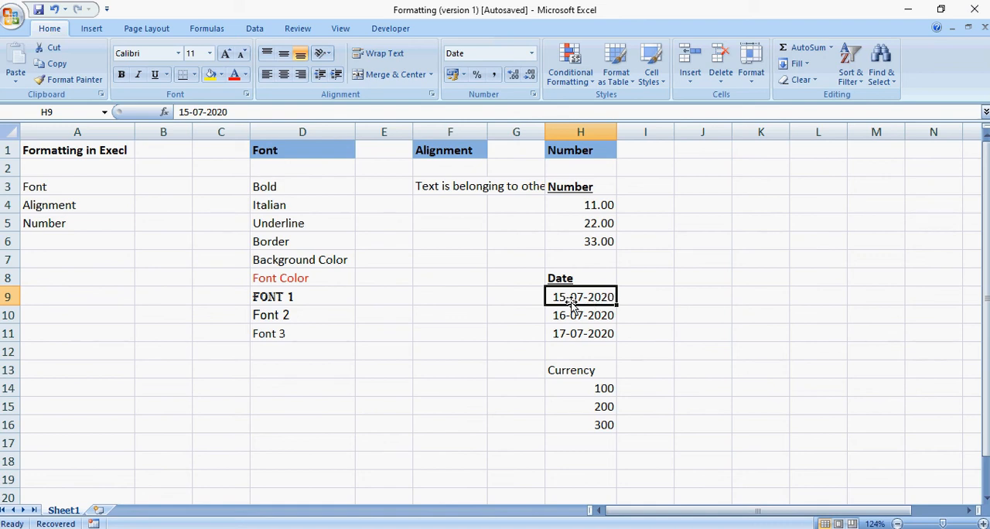
click(580, 314)
drag(570, 293, 578, 332)
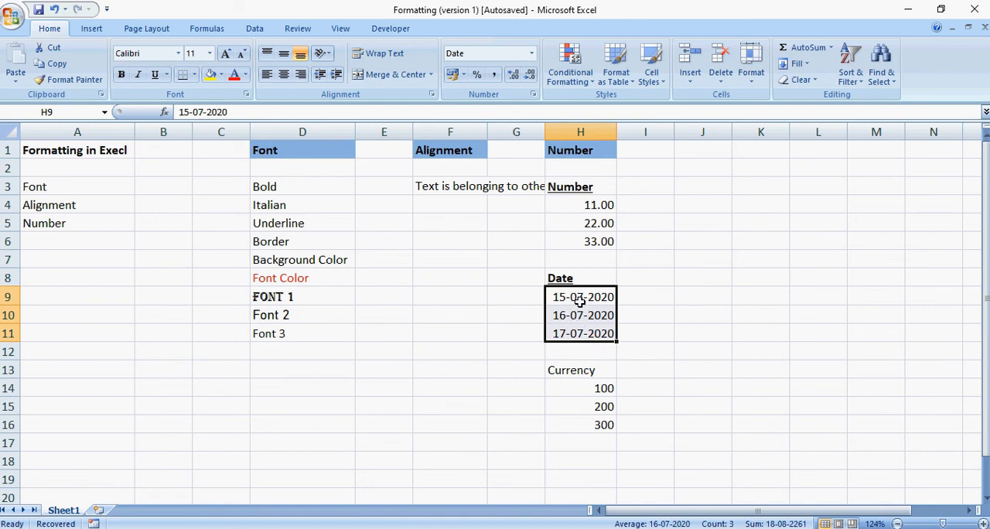
click(534, 95)
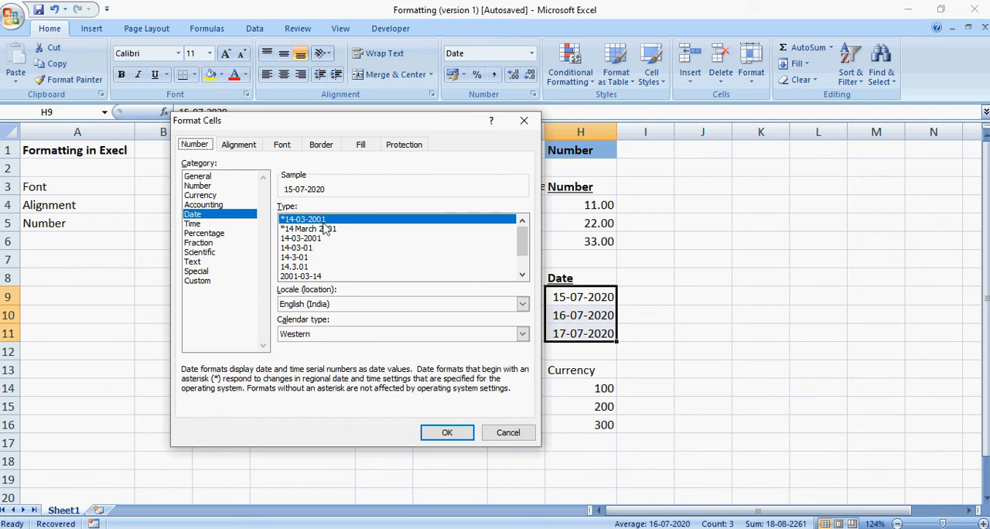
scroll(529, 244, down, 1)
scroll(529, 244, up, 1)
click(313, 229)
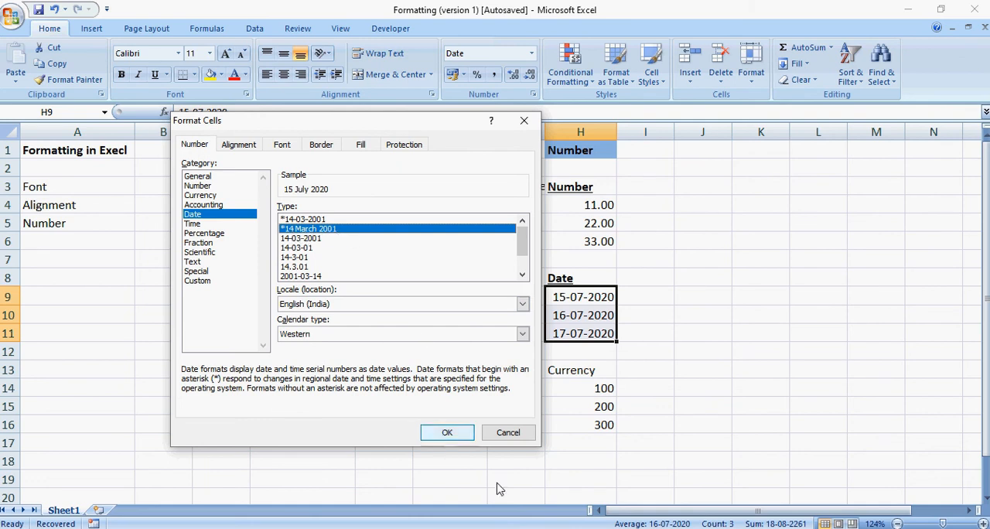
click(447, 433)
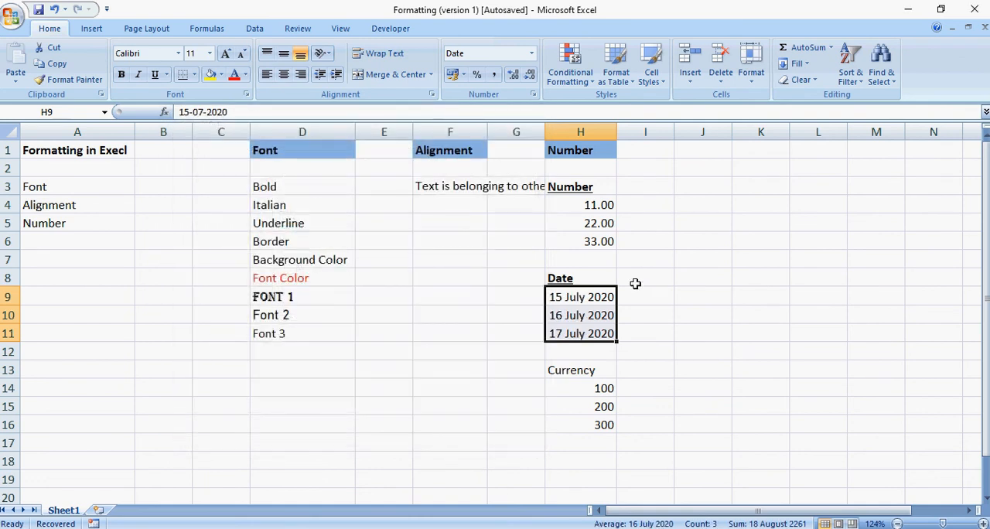
click(580, 298)
click(578, 316)
click(579, 335)
click(574, 304)
click(574, 315)
click(582, 334)
Change the date format of H9:H11 to the 2001-03-14 type.
drag(564, 297, 569, 331)
click(534, 96)
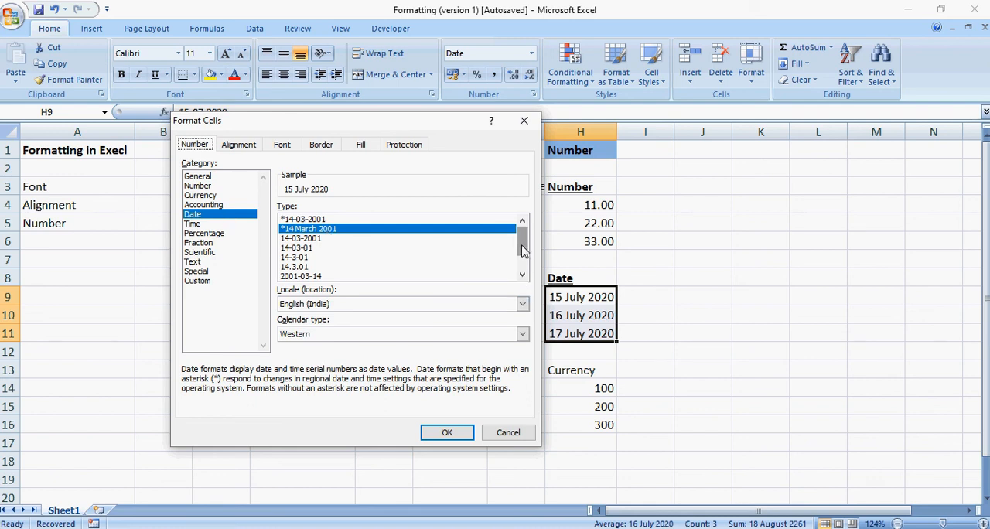
scroll(522, 267, down, 1)
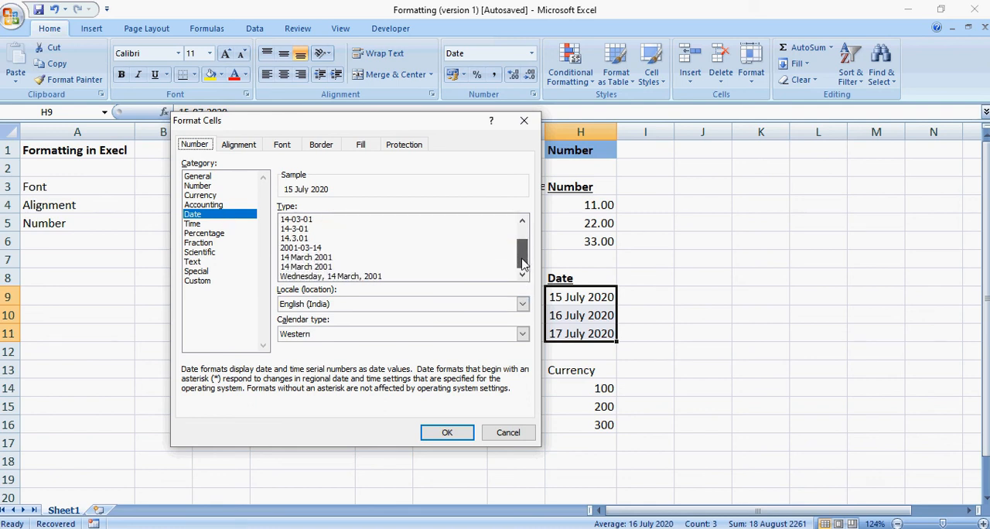
click(305, 248)
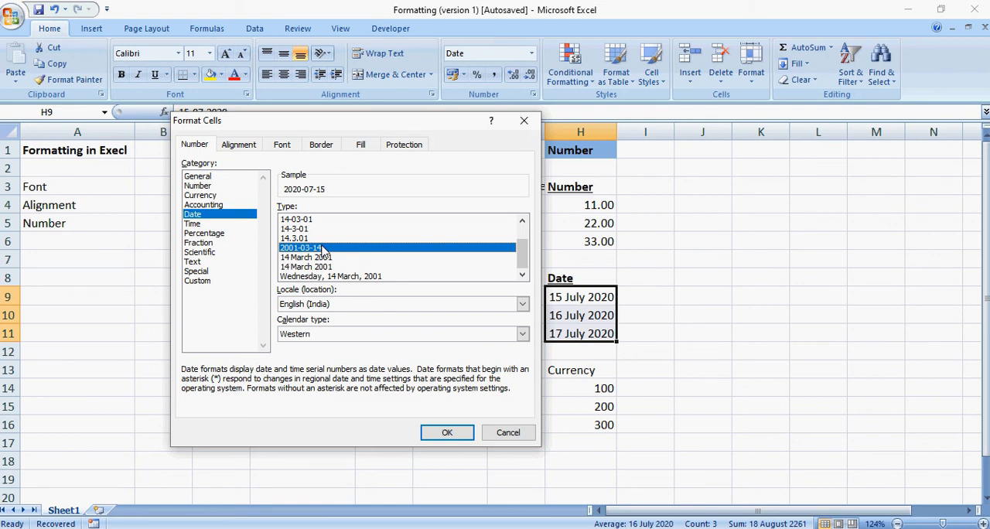
click(448, 434)
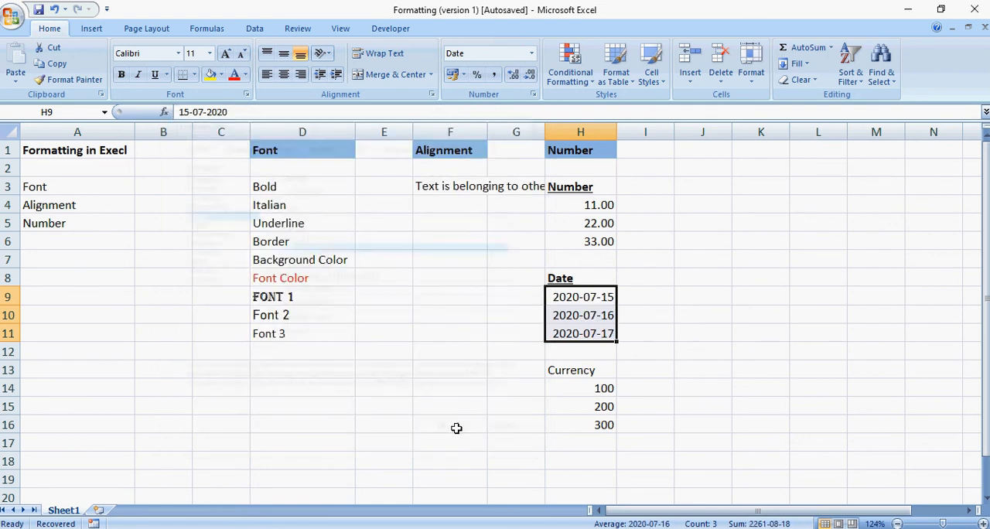
Make the Currency heading in H13 bold.
click(565, 297)
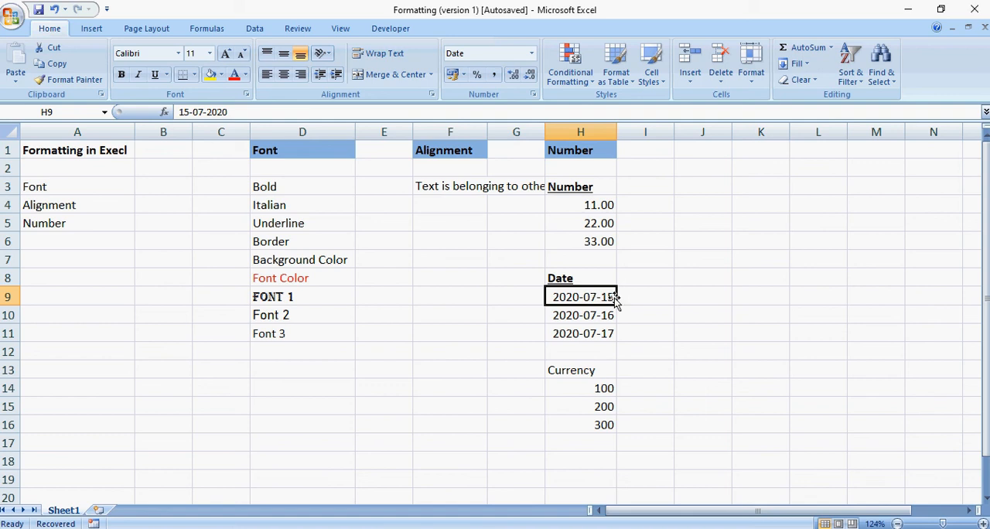
click(594, 317)
click(585, 337)
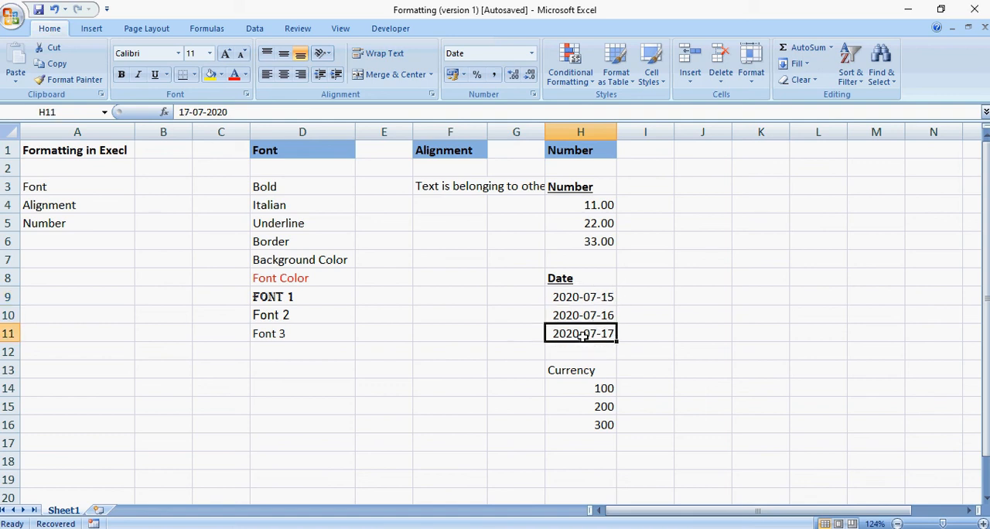
click(585, 376)
key(ctrl+b)
Choose the Currency category in Format Cells for the amounts in H14:H16.
click(581, 387)
click(600, 407)
drag(582, 390, 580, 423)
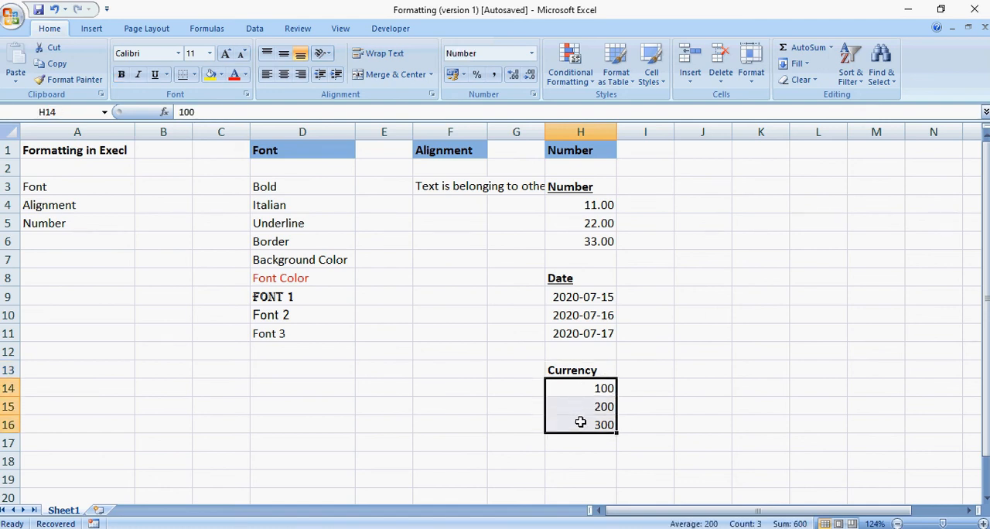
click(575, 387)
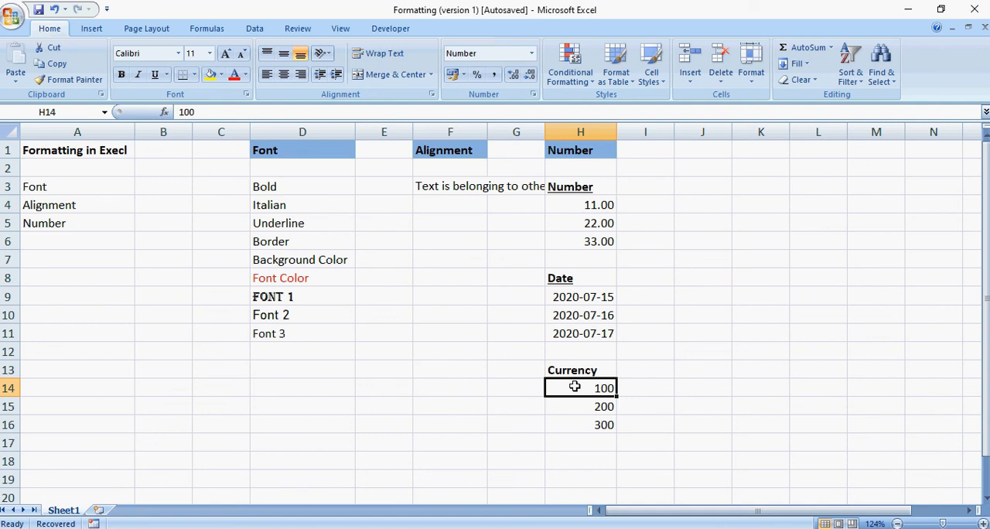
drag(574, 387, 585, 424)
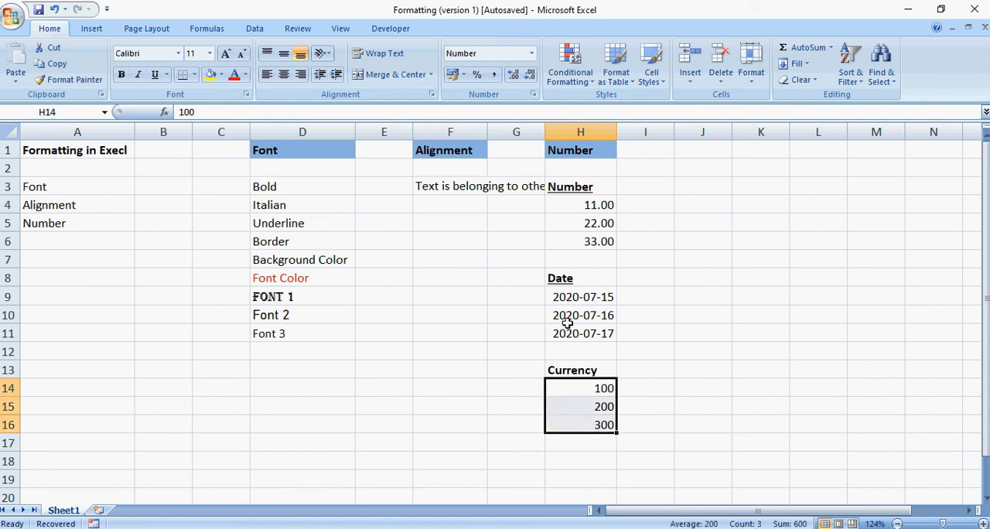
click(532, 95)
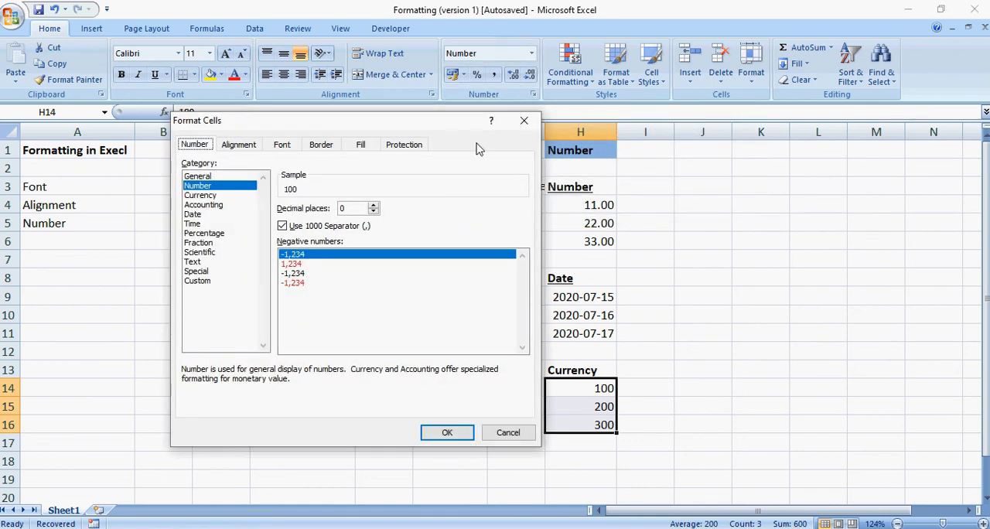
click(201, 195)
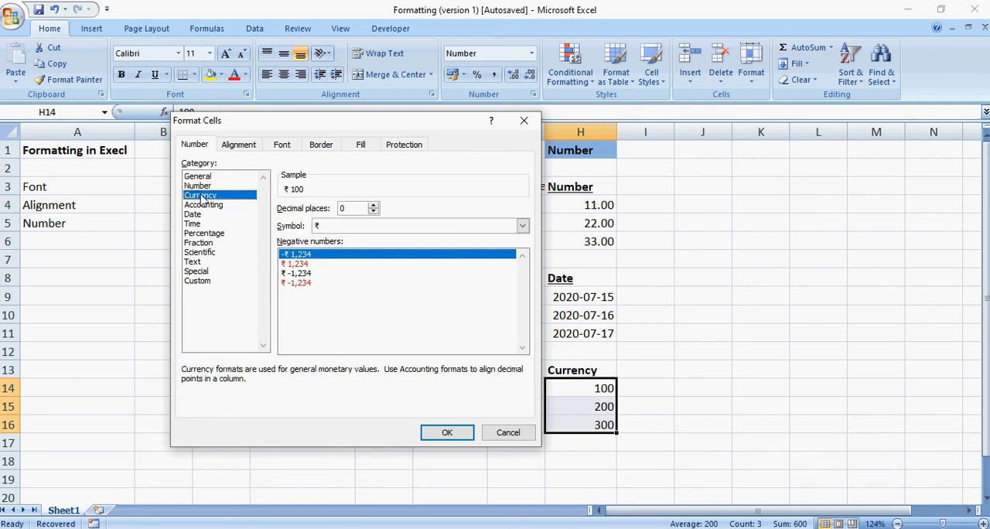
Browse the available currency symbols and apply the ₹ symbol to the amounts in H14:H16.
click(357, 225)
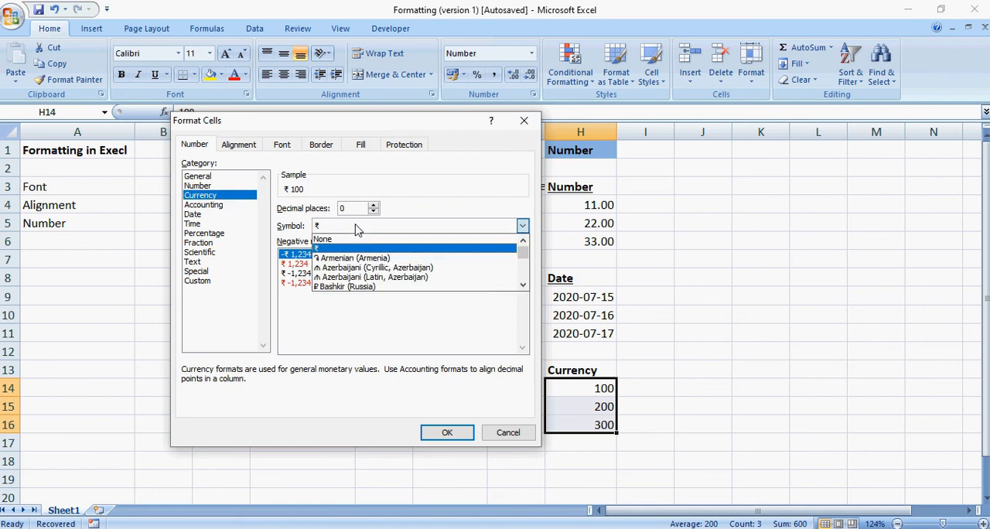
click(524, 285)
click(524, 286)
click(524, 286)
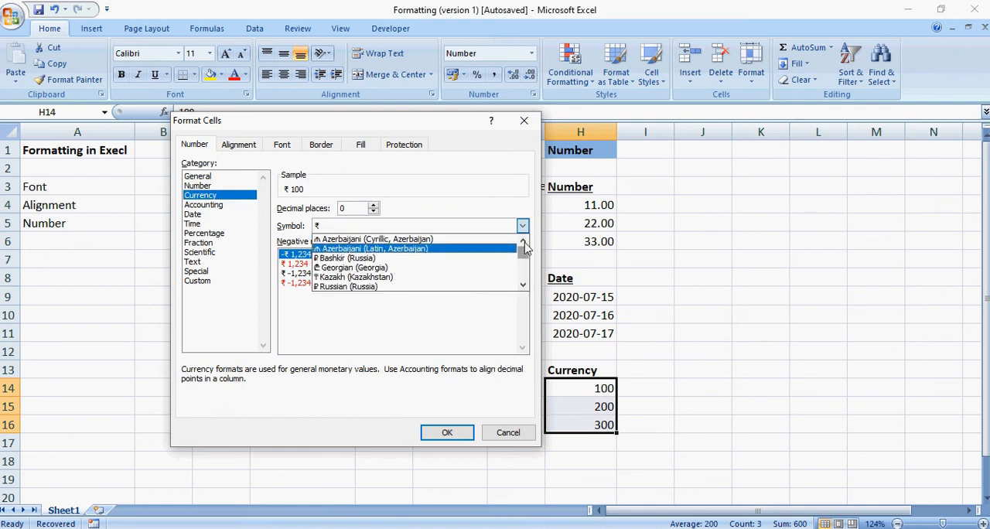
click(524, 245)
click(524, 244)
click(524, 244)
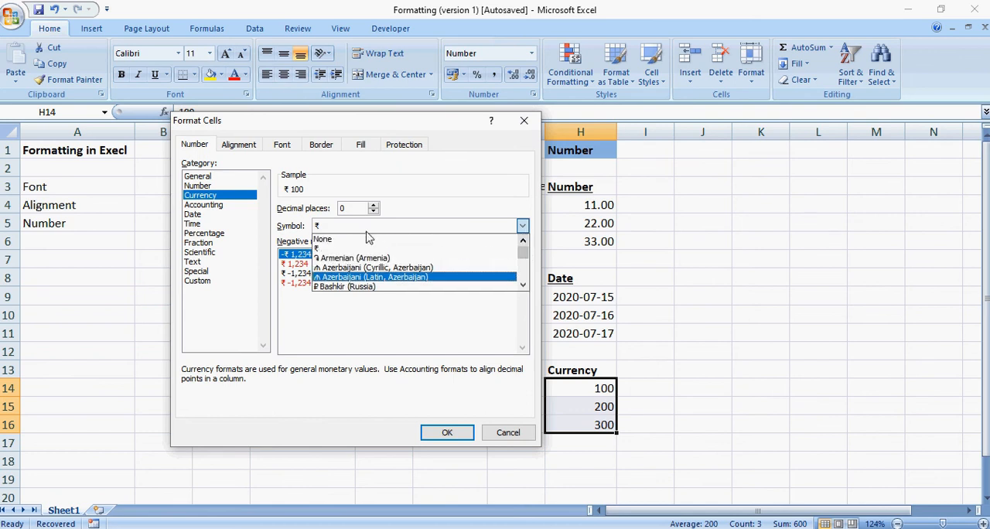
click(325, 249)
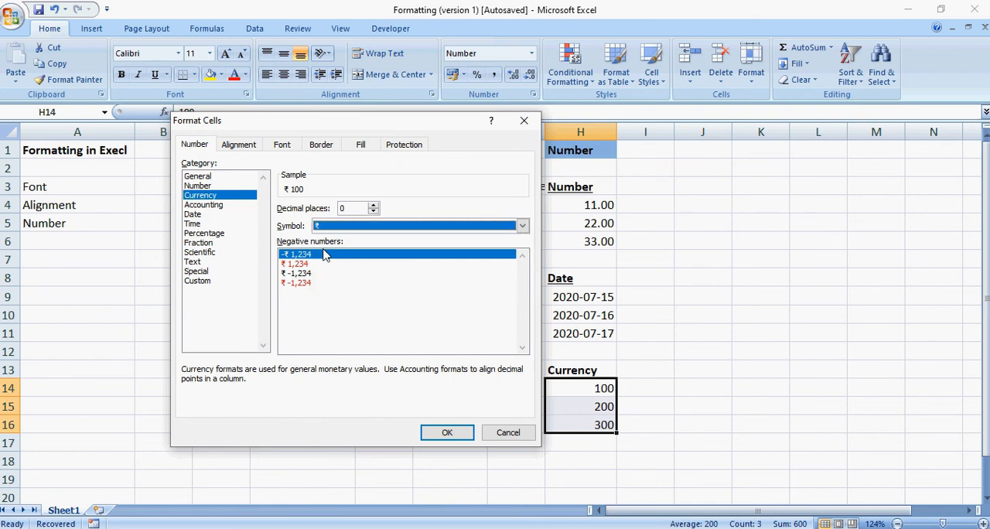
click(447, 435)
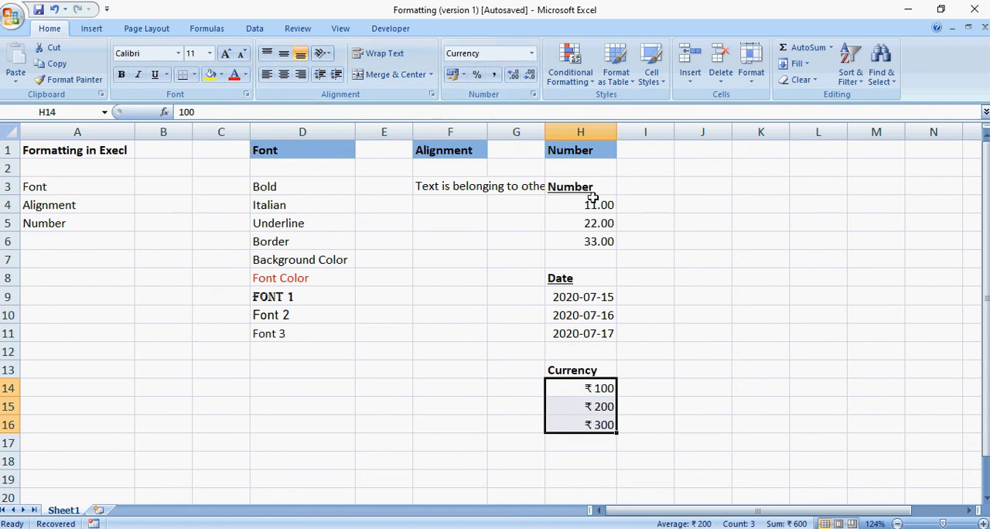
Change the currency symbol of H14:H16 to ₽ Russian (Russia).
click(534, 94)
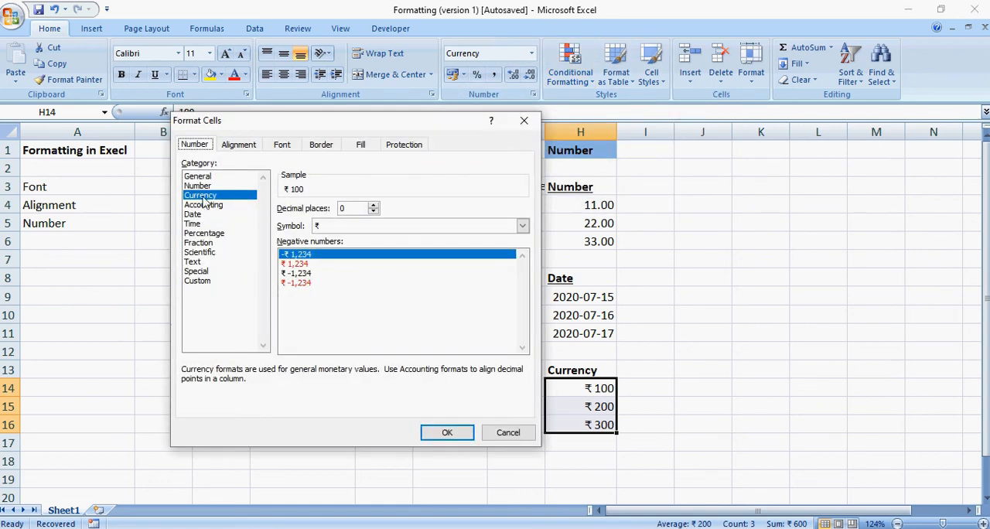
click(360, 225)
scroll(385, 281, down, 2)
scroll(381, 280, down, 2)
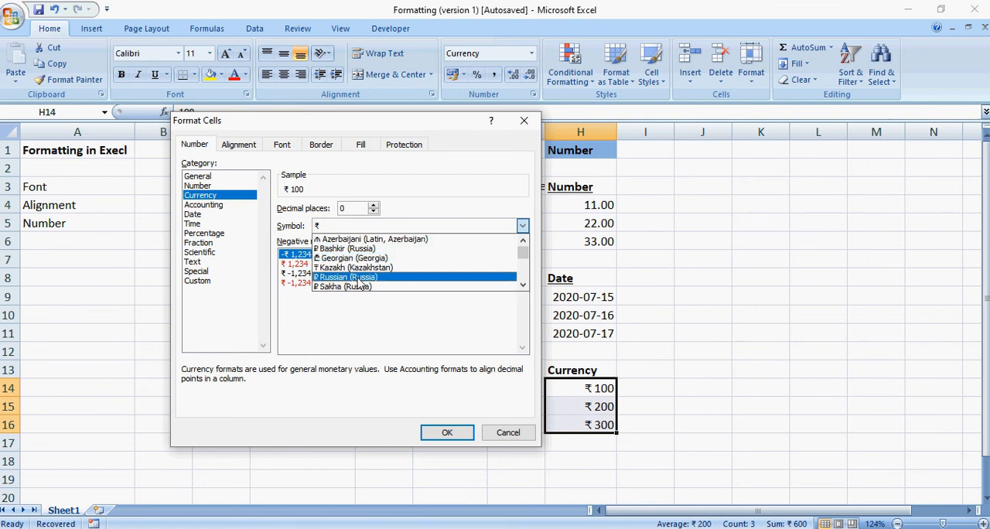
click(360, 277)
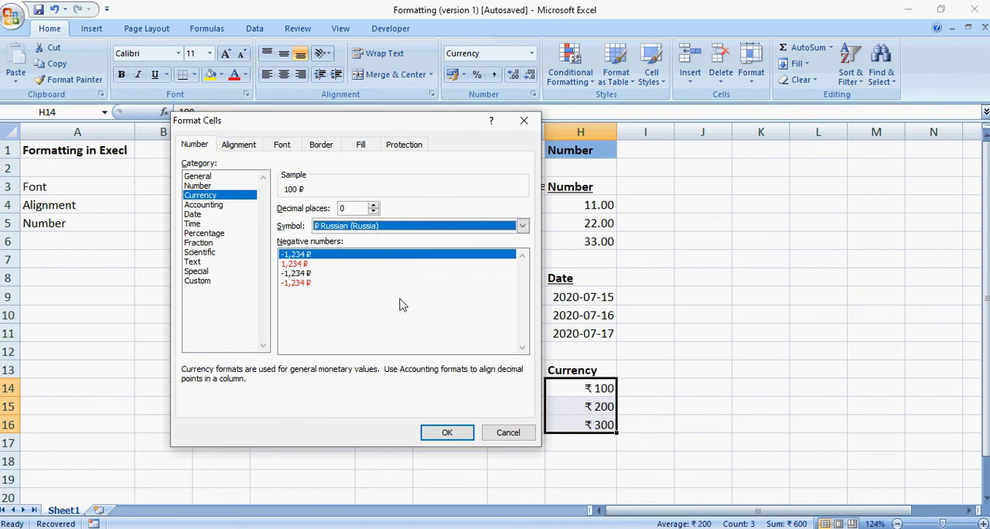
click(447, 431)
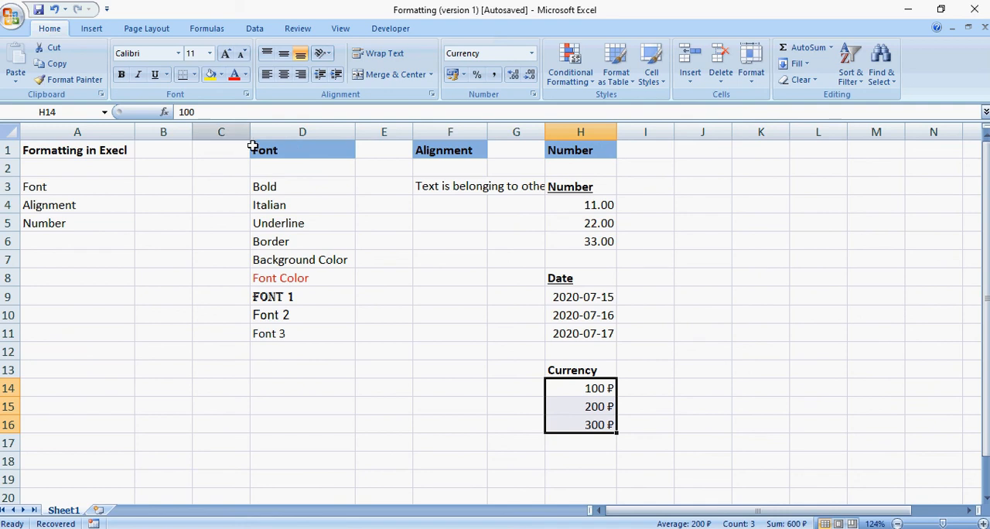
click(304, 151)
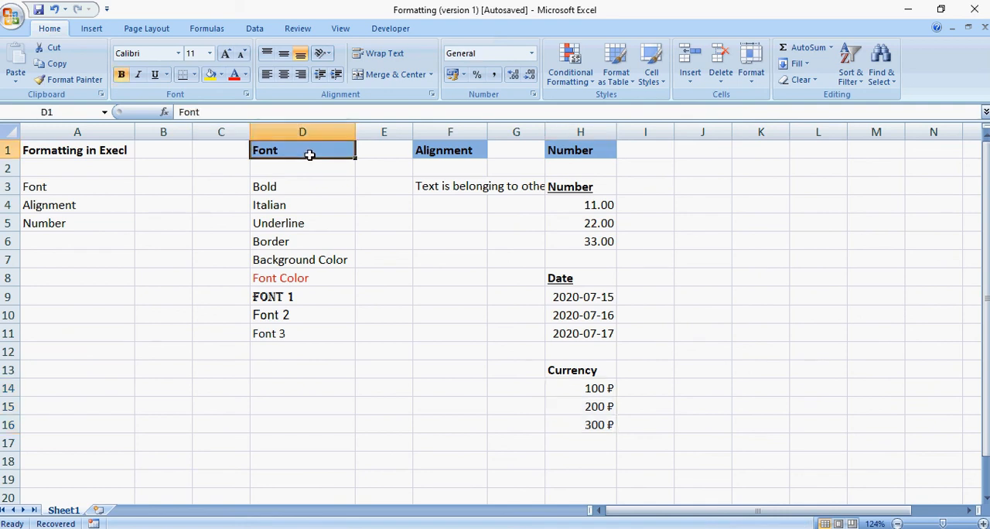
click(417, 151)
click(603, 147)
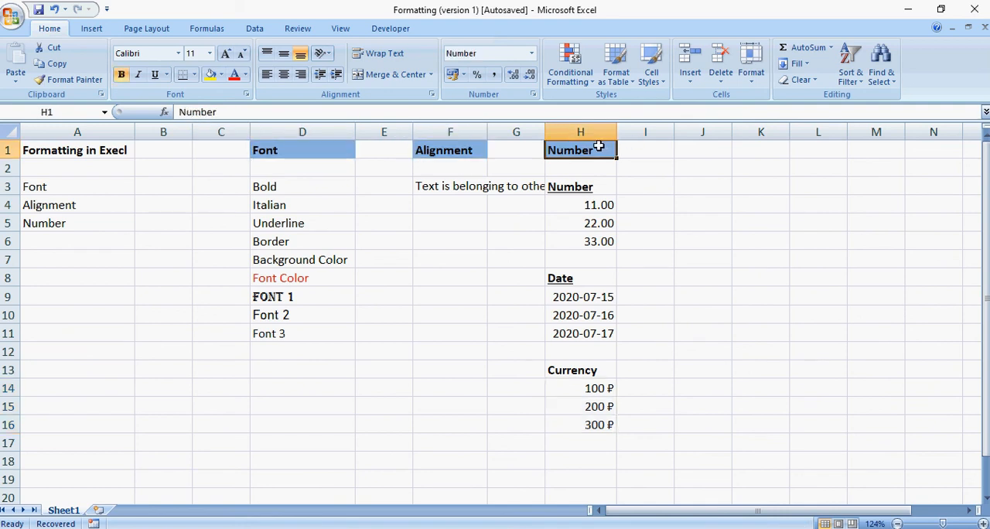